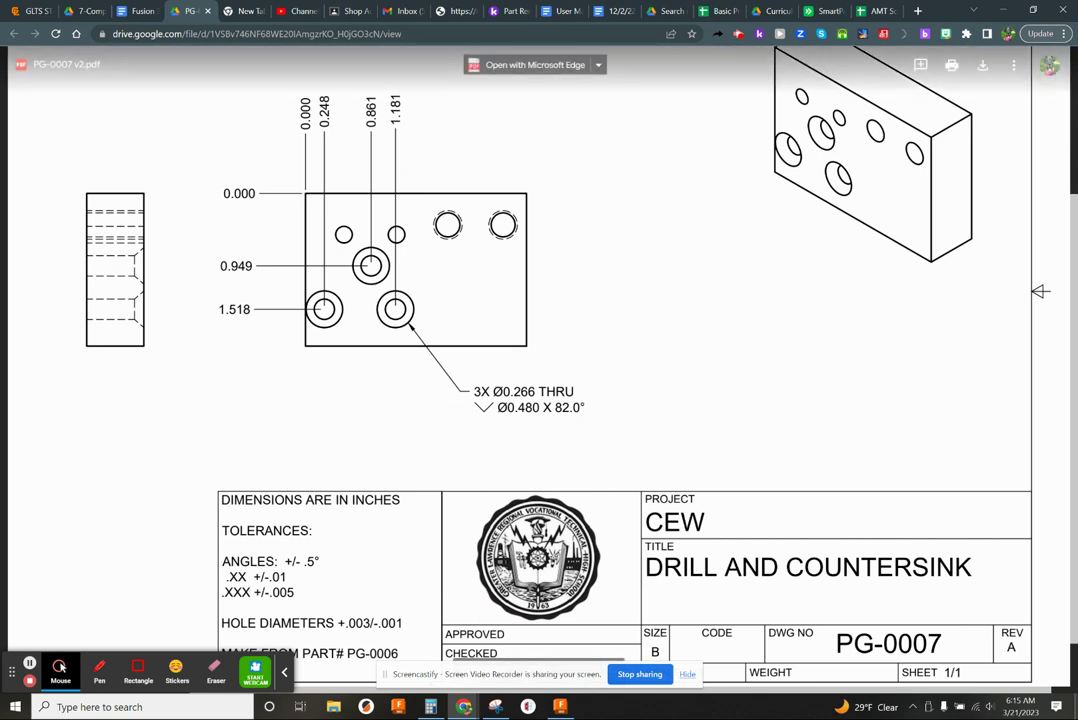
Switch from the PG-0007 drawing in Google Drive back to the Fusion 360 model.
{"action": "key", "text": "alt+Tab"}
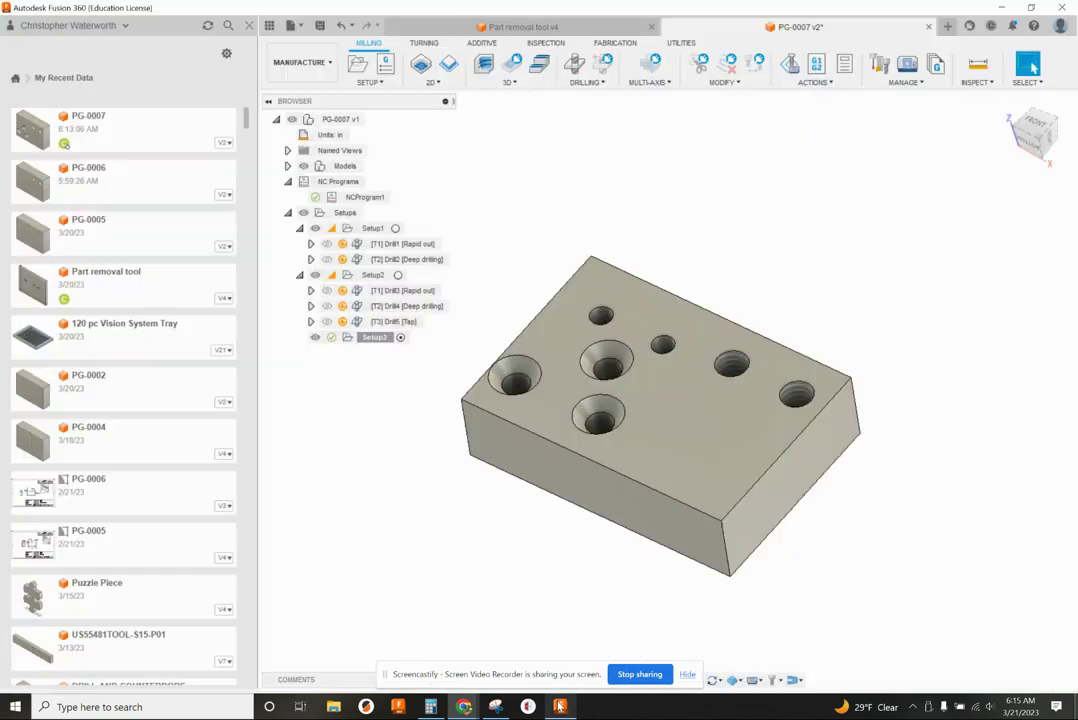
Select Setup3 in the browser and make it the active setup.
{"action": "left_click", "coordinate": [385, 339]}
{"action": "left_click", "coordinate": [364, 339]}
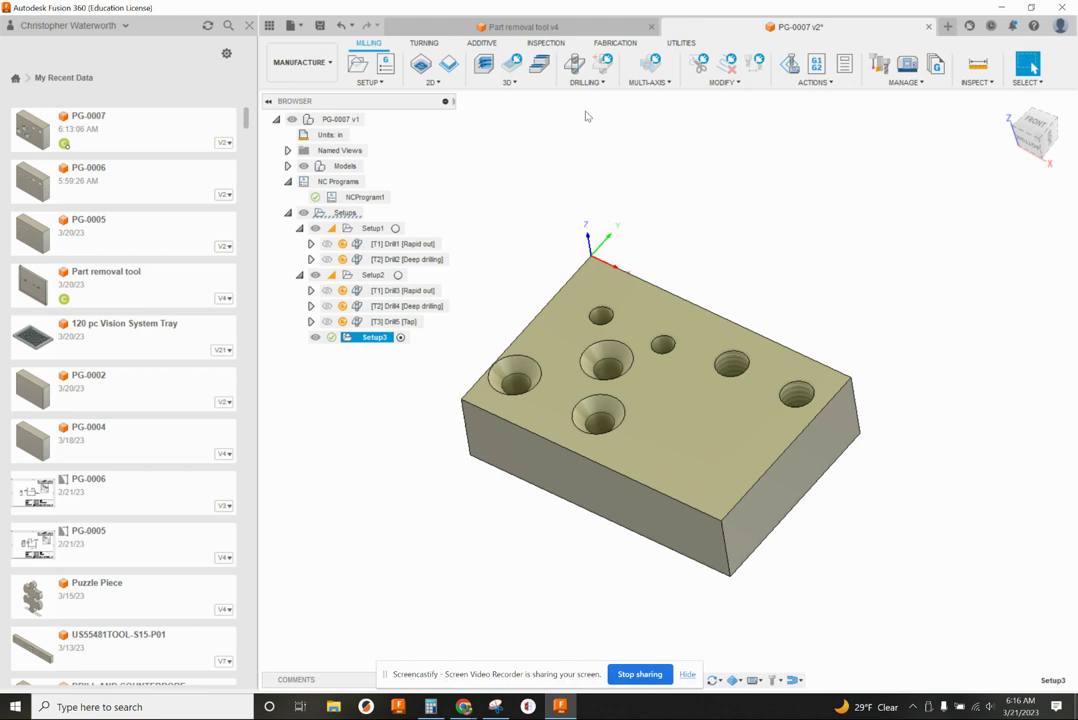
Start a drilling operation using the 1/4 in spot drill.
{"action": "left_click", "coordinate": [575, 68]}
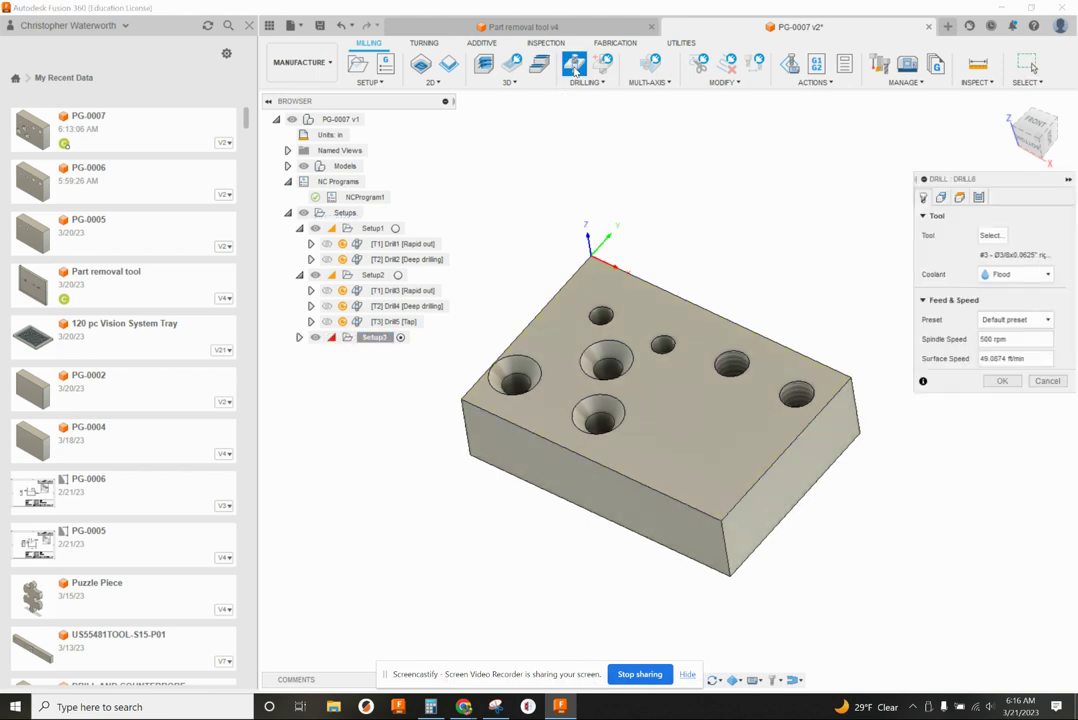
{"action": "left_click", "coordinate": [990, 235]}
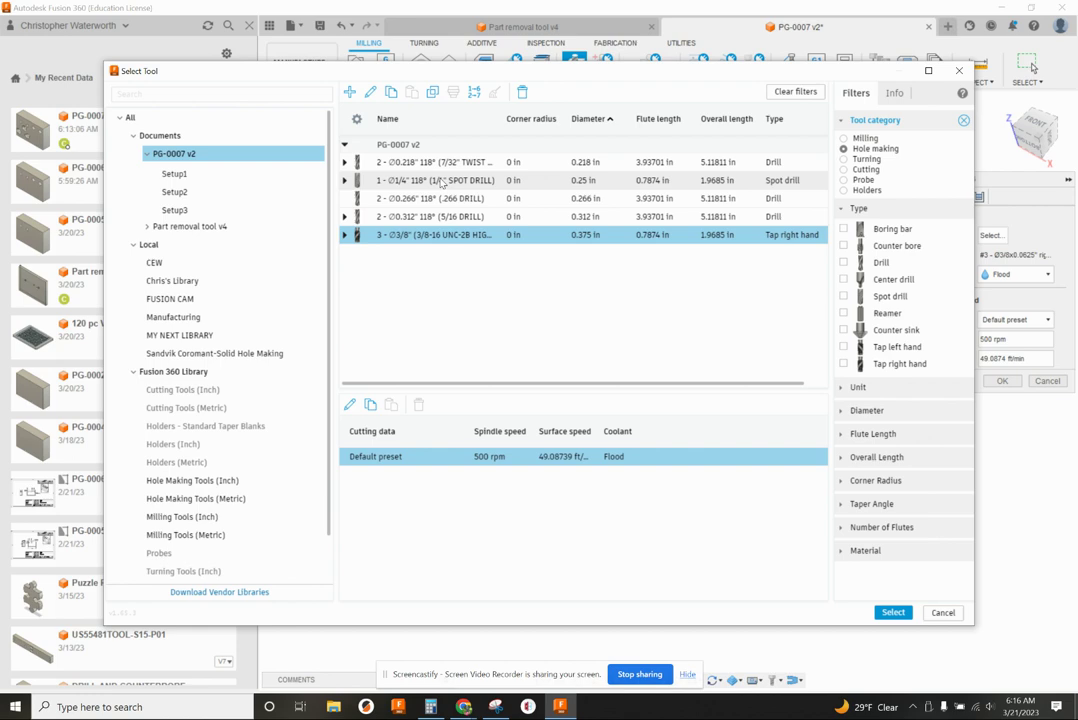
{"action": "double_click", "coordinate": [441, 180]}
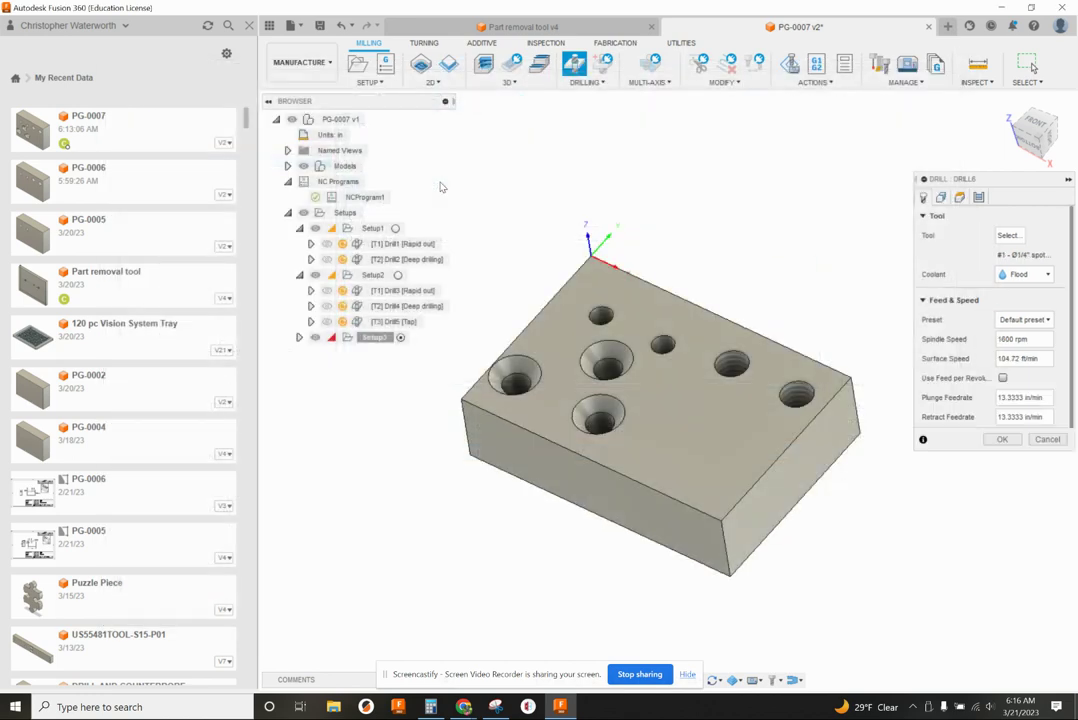
Pick the three countersunk holes as the spot-drill geometry.
{"action": "left_click", "coordinate": [941, 197]}
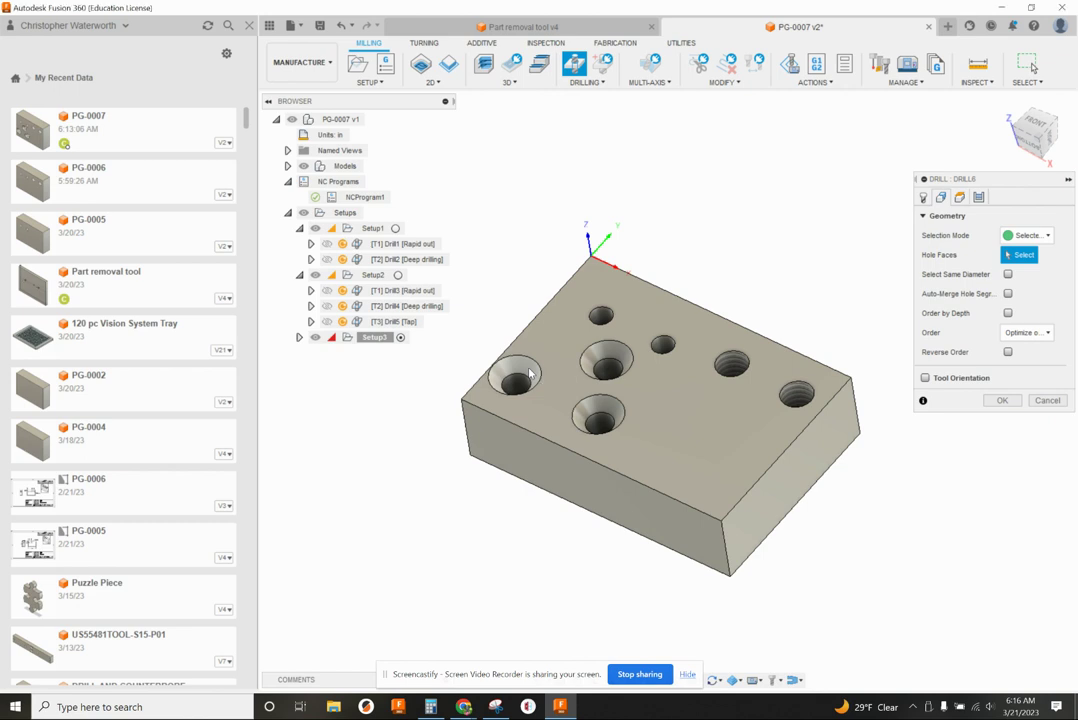
{"action": "left_click", "coordinate": [520, 378]}
{"action": "left_click", "coordinate": [613, 355]}
{"action": "scroll", "coordinate": [620, 400], "scroll_direction": "up", "scroll_amount": 3}
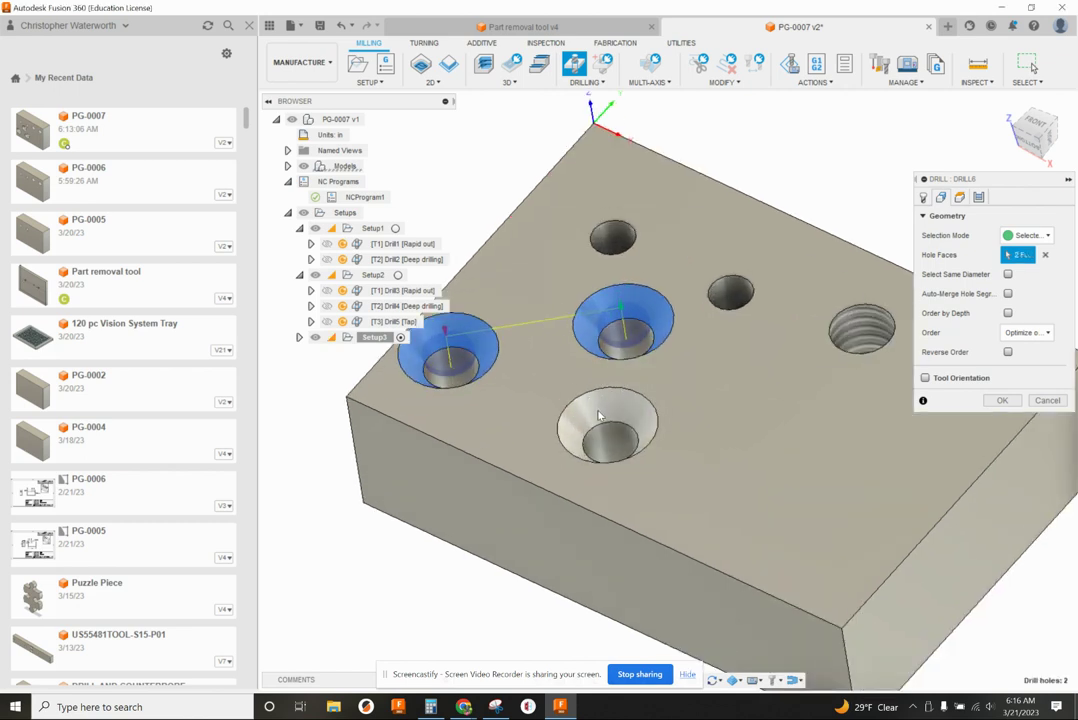
{"action": "left_click", "coordinate": [620, 405]}
{"action": "scroll", "coordinate": [625, 409], "scroll_direction": "down", "scroll_amount": 3}
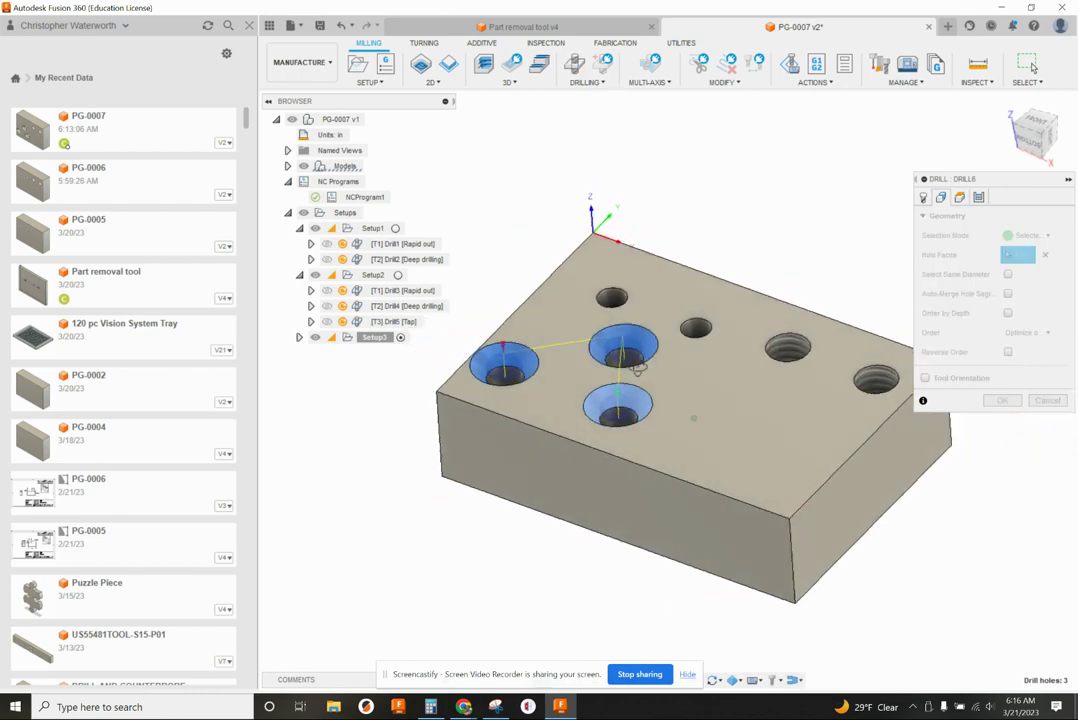
{"action": "mouse_move", "coordinate": [625, 409]}
{"action": "middle_mouse_down", "text": "shift"}
{"action": "mouse_move", "coordinate": [620, 380]}
{"action": "mouse_move", "coordinate": [606, 410]}
{"action": "middle_mouse_up", "text": "shift"}
{"action": "scroll", "coordinate": [606, 410], "scroll_direction": "up", "scroll_amount": 2}
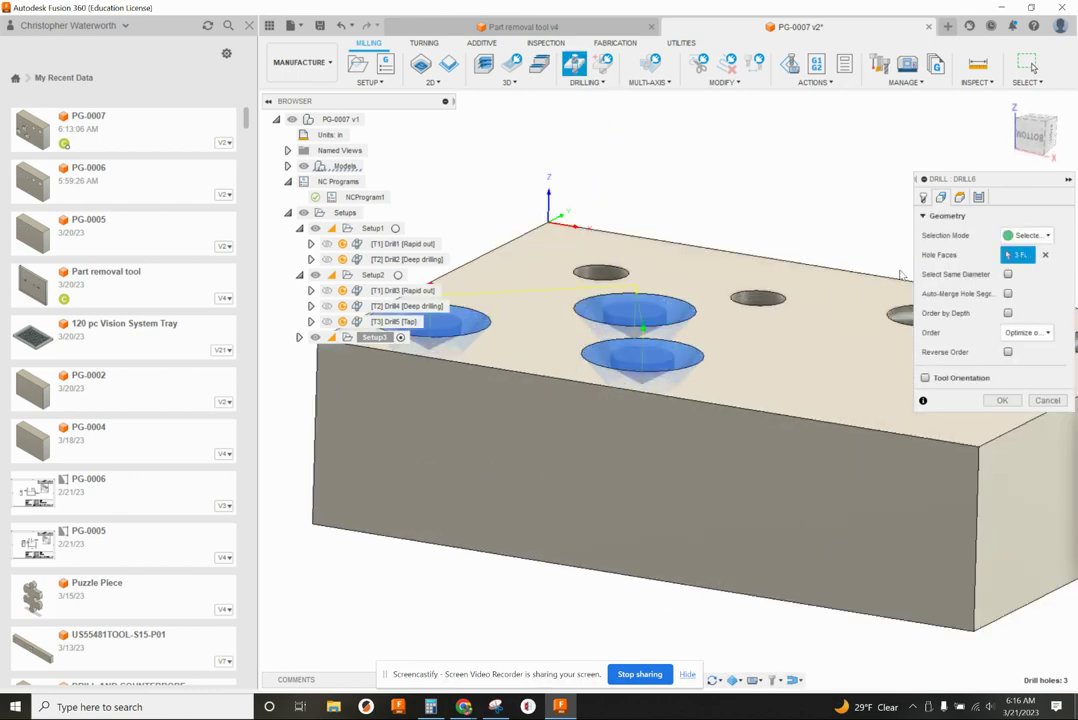
{"action": "middle_click_drag", "start_coordinate": [700, 300], "coordinate": [685, 322], "text": "shift"}
{"action": "scroll", "coordinate": [634, 383], "scroll_direction": "up", "scroll_amount": 2}
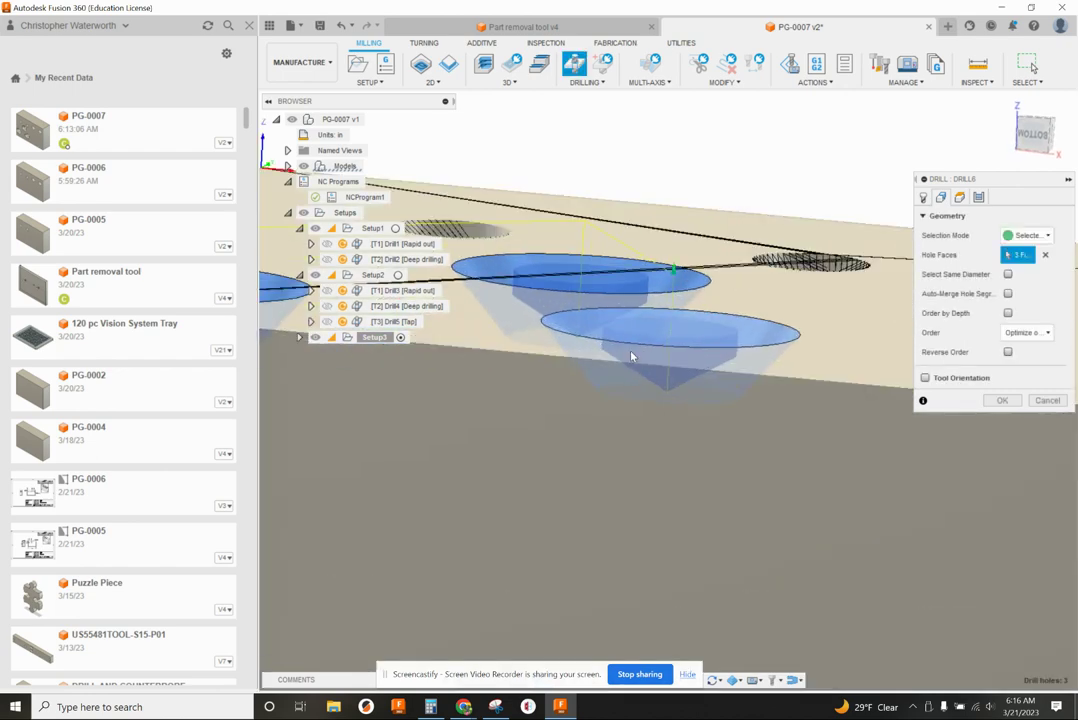
{"action": "mouse_move", "coordinate": [616, 347]}
{"action": "middle_mouse_down", "text": "shift"}
{"action": "mouse_move", "coordinate": [621, 334]}
{"action": "mouse_move", "coordinate": [582, 369]}
{"action": "middle_mouse_up", "text": "shift"}
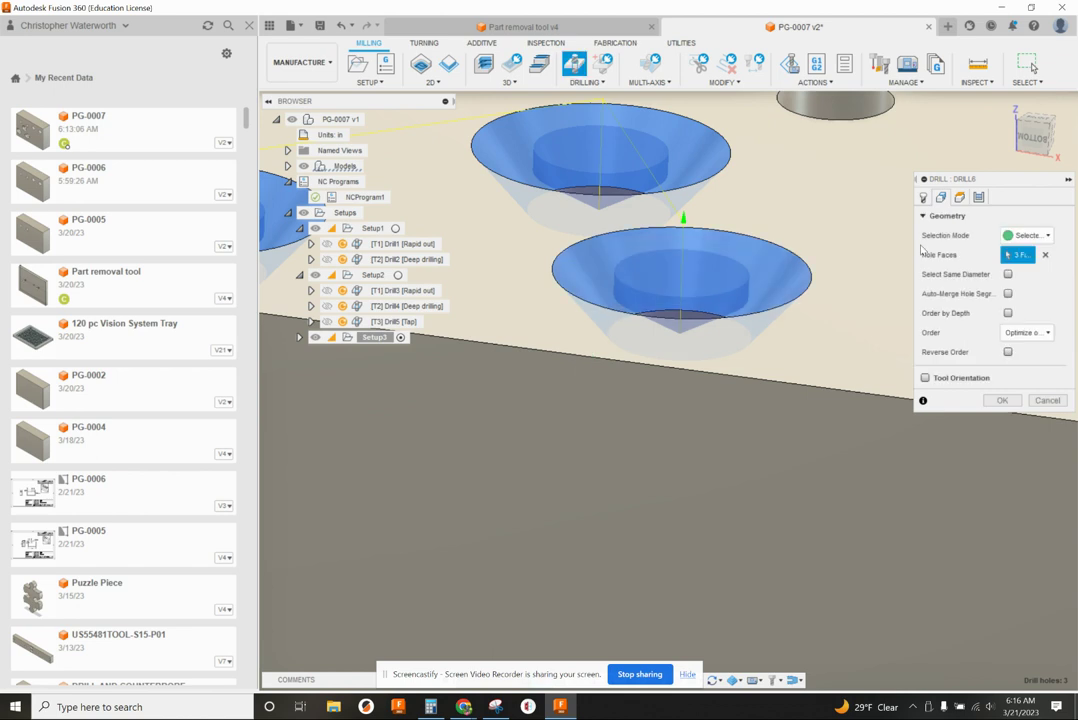
Set the bottom height offset to -0.08 in and confirm the spot-drill operation.
{"action": "left_click", "coordinate": [960, 197]}
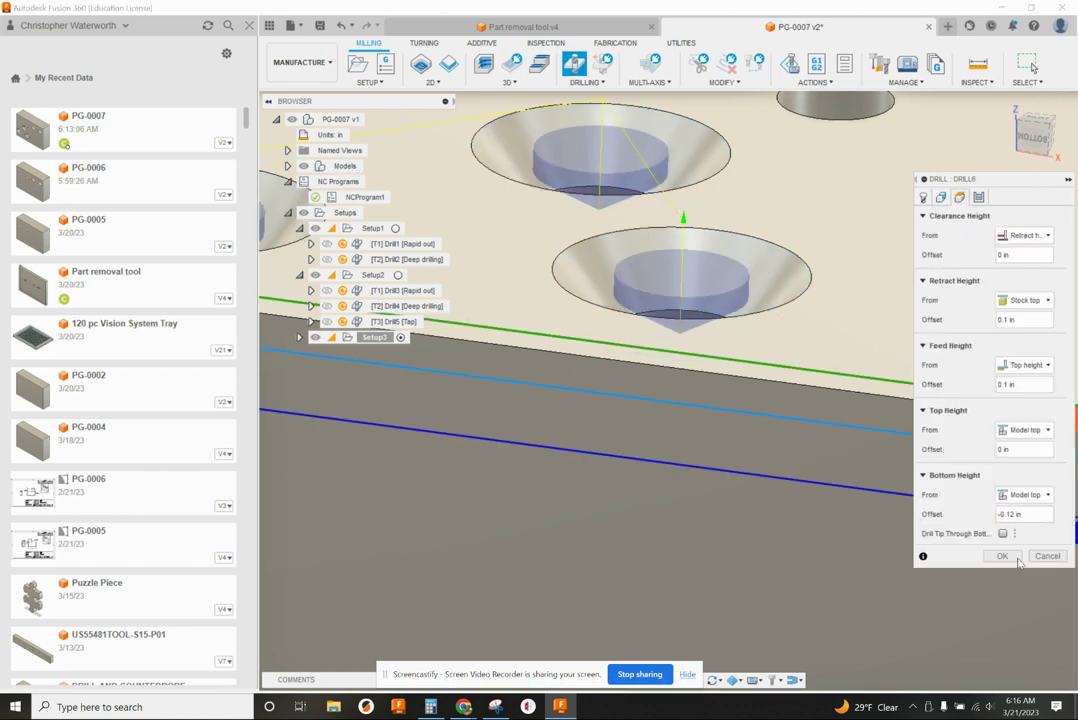
{"action": "type", "text": "."}
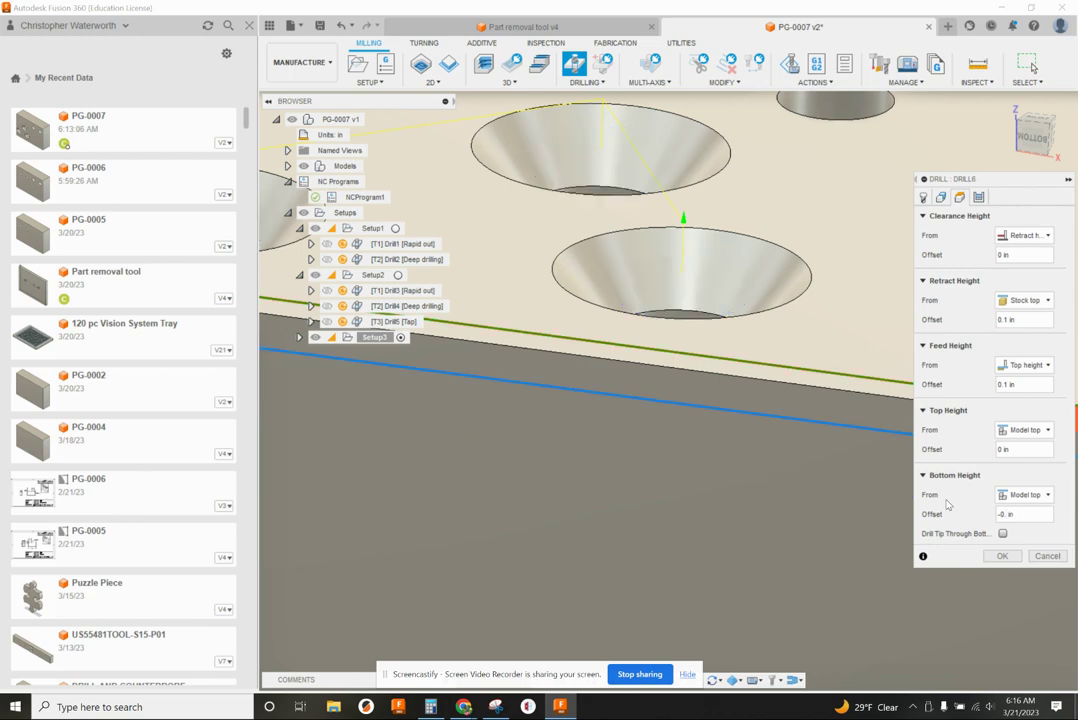
{"action": "type", "text": "08"}
{"action": "mouse_move", "coordinate": [630, 368]}
{"action": "middle_mouse_down", "text": "shift"}
{"action": "mouse_move", "coordinate": [640, 337]}
{"action": "mouse_move", "coordinate": [632, 364]}
{"action": "middle_mouse_up", "text": "shift"}
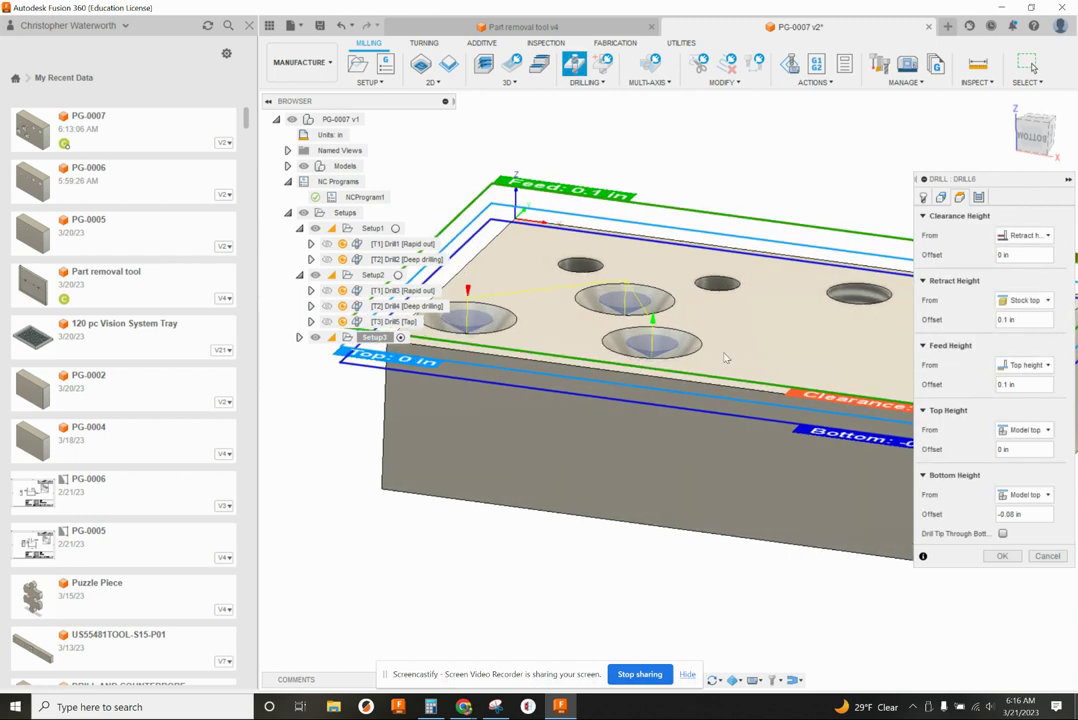
{"action": "left_click", "coordinate": [1002, 556]}
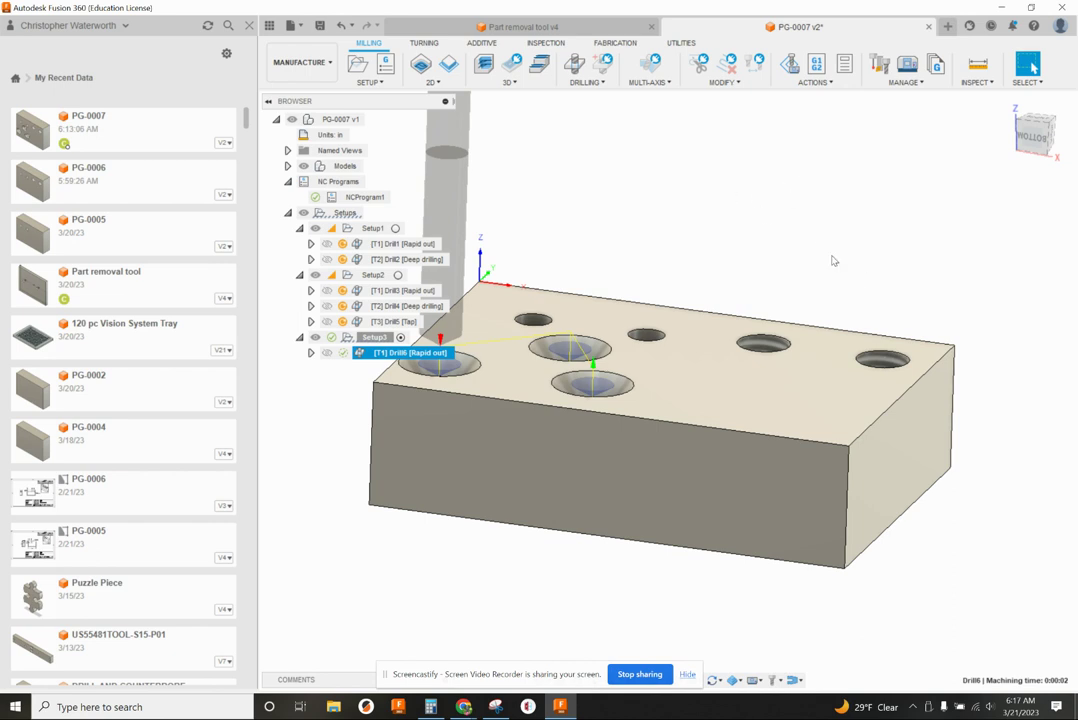
{"action": "scroll", "coordinate": [840, 259], "scroll_direction": "down", "scroll_amount": 2}
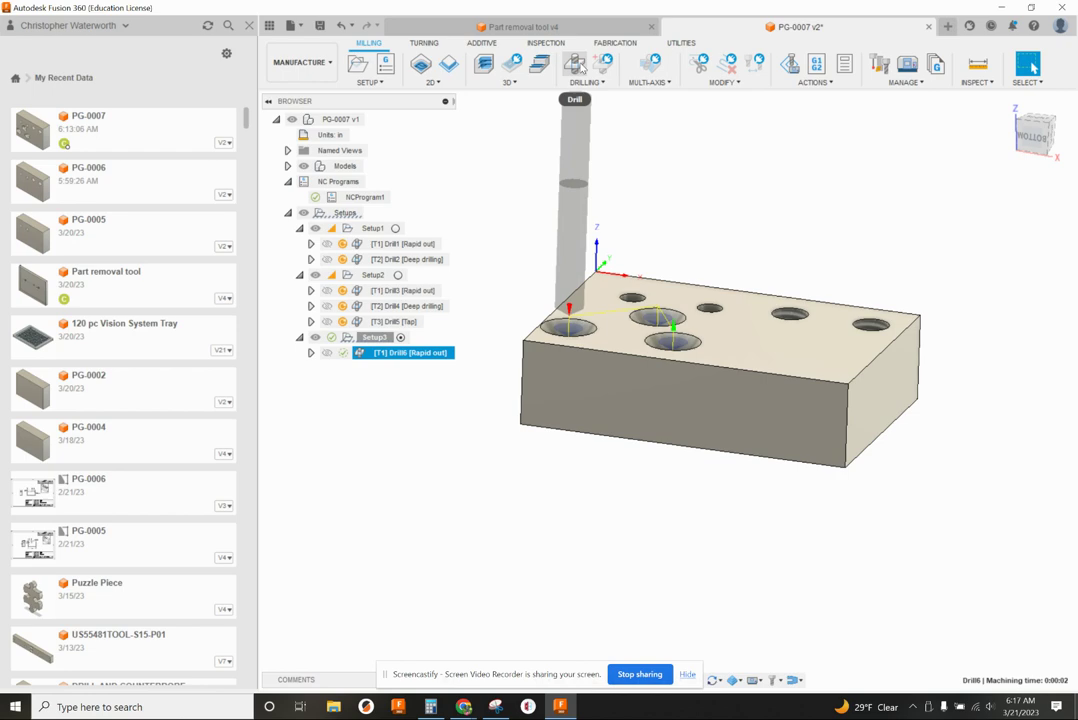
Start a second drilling operation with the 0.266 in drill from the CEW library.
{"action": "left_click", "coordinate": [575, 64]}
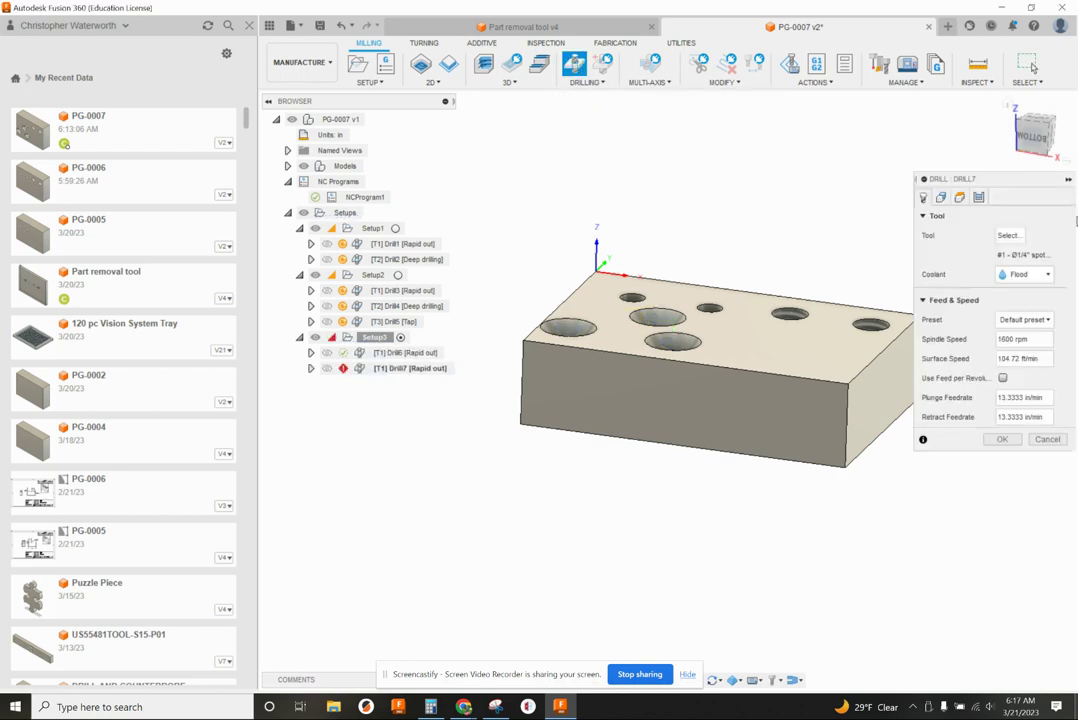
{"action": "left_click", "coordinate": [1018, 237]}
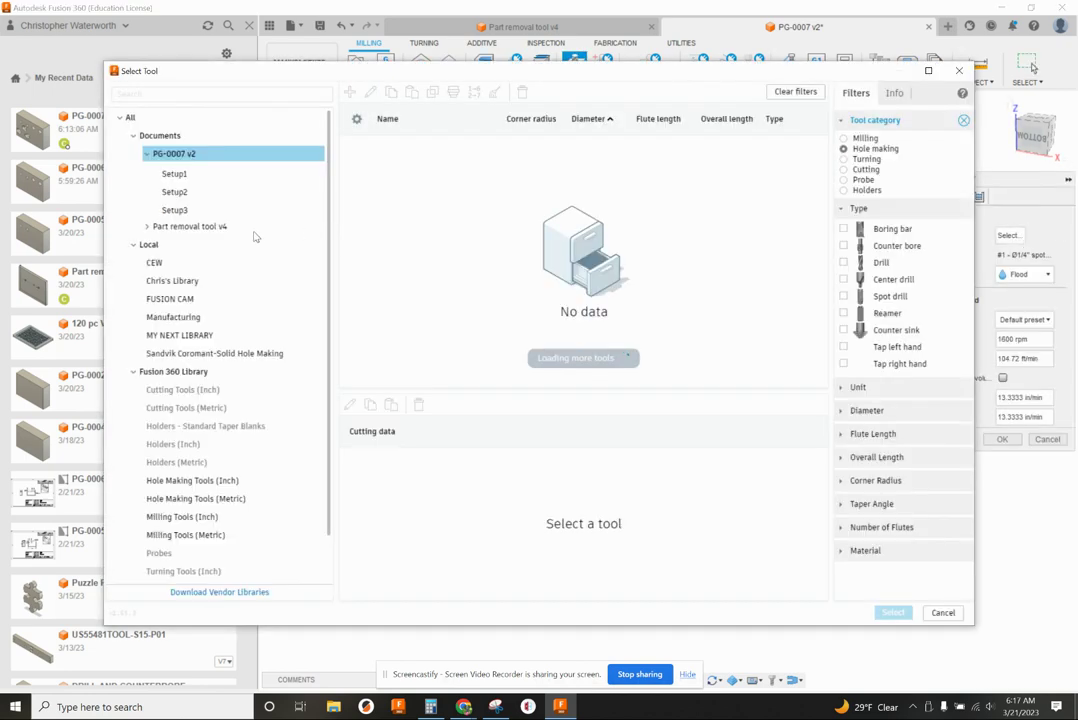
{"action": "left_click", "coordinate": [182, 283]}
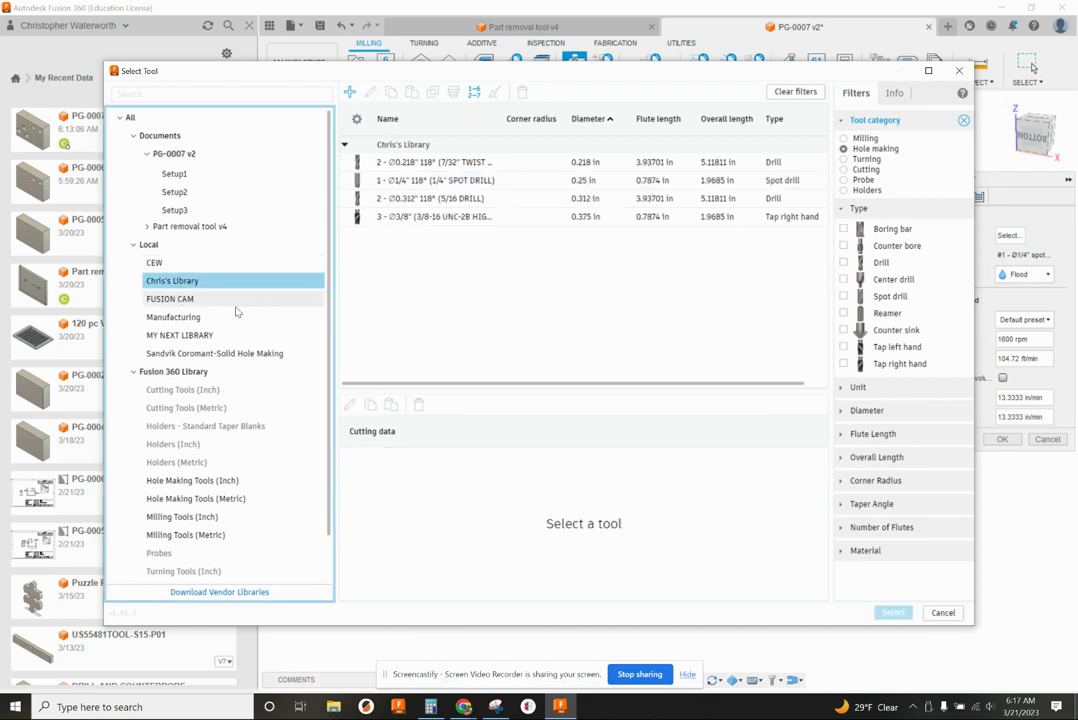
{"action": "left_click", "coordinate": [155, 263]}
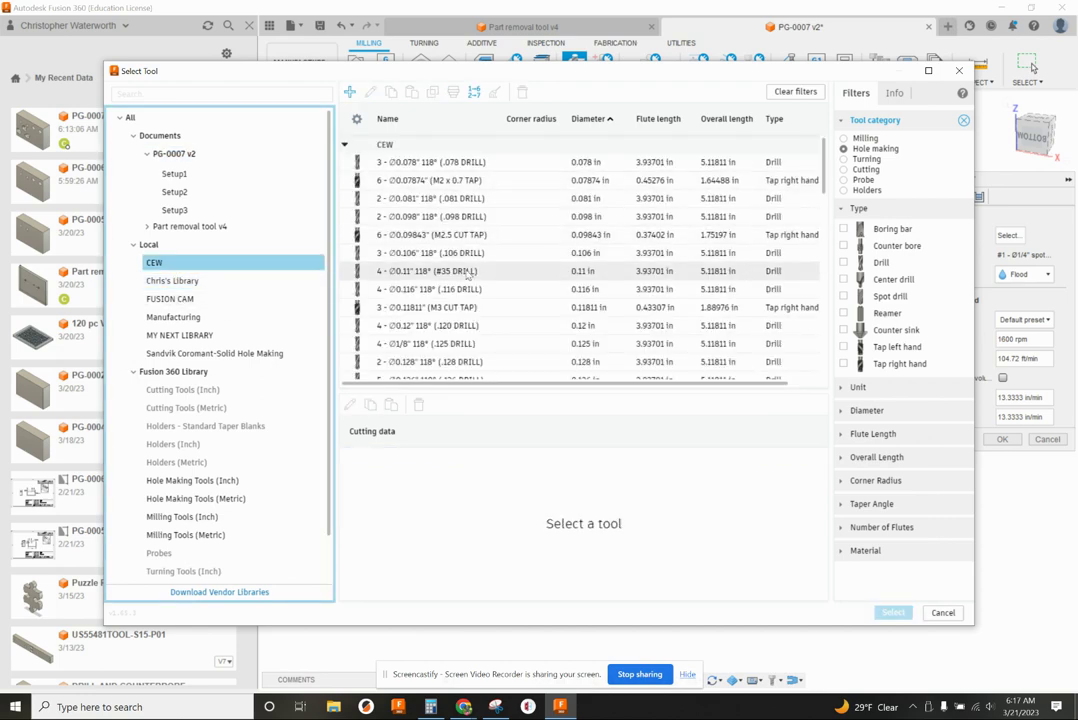
{"action": "scroll", "coordinate": [474, 272], "scroll_direction": "down", "scroll_amount": 3}
{"action": "scroll", "coordinate": [474, 272], "scroll_direction": "down", "scroll_amount": 4}
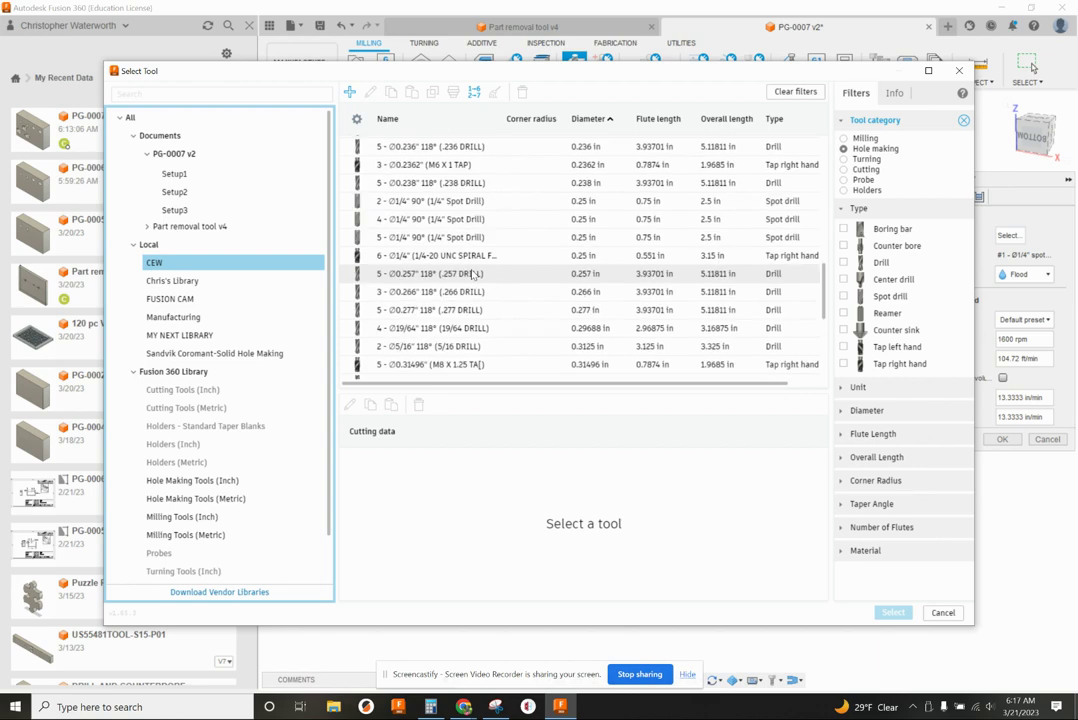
{"action": "double_click", "coordinate": [422, 294]}
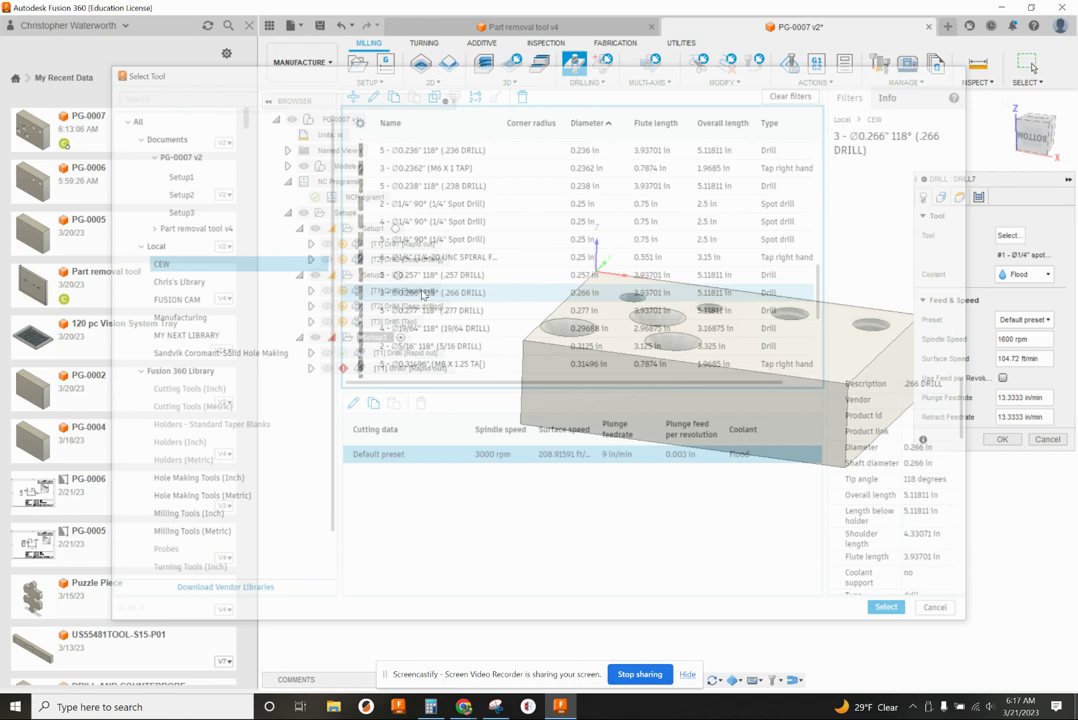
Renumber the 0.266 drill as tool 2 with length and diameter offsets 2.
{"action": "left_click", "coordinate": [1008, 236]}
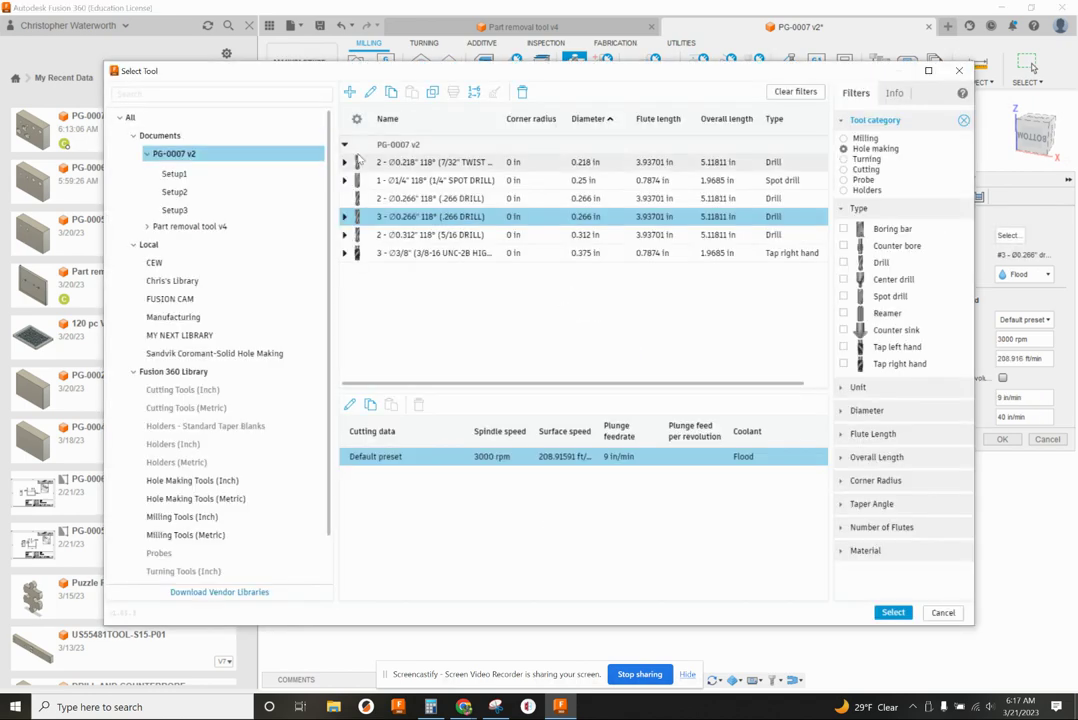
{"action": "left_click", "coordinate": [405, 216]}
{"action": "right_click", "coordinate": [400, 218]}
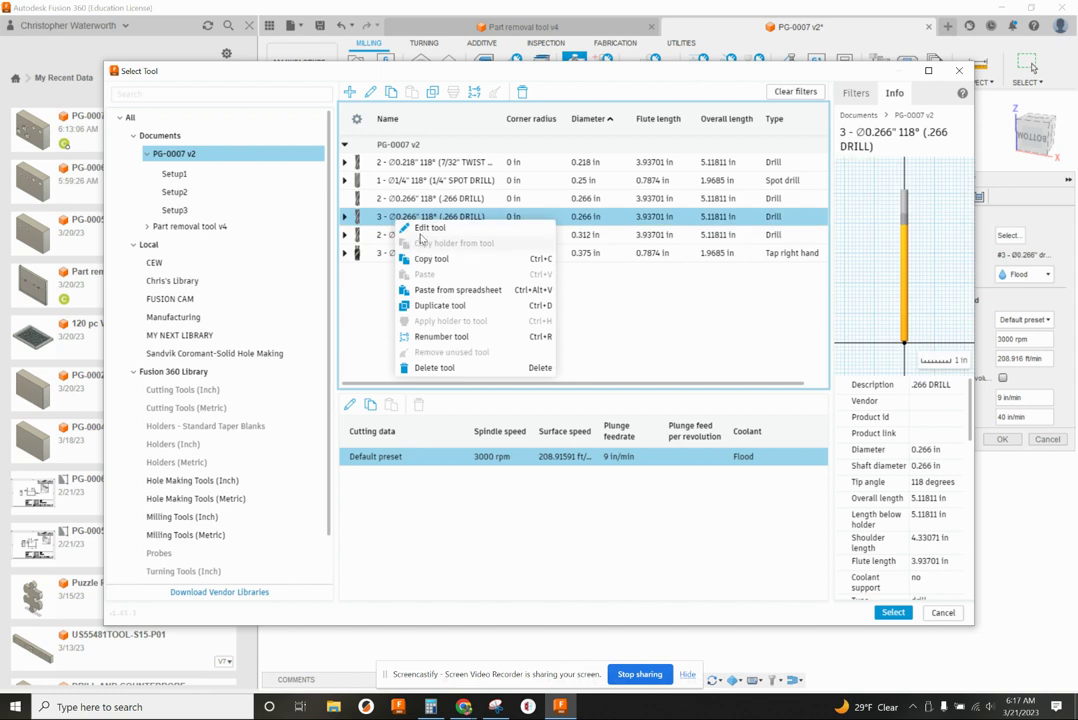
{"action": "left_click", "coordinate": [428, 228]}
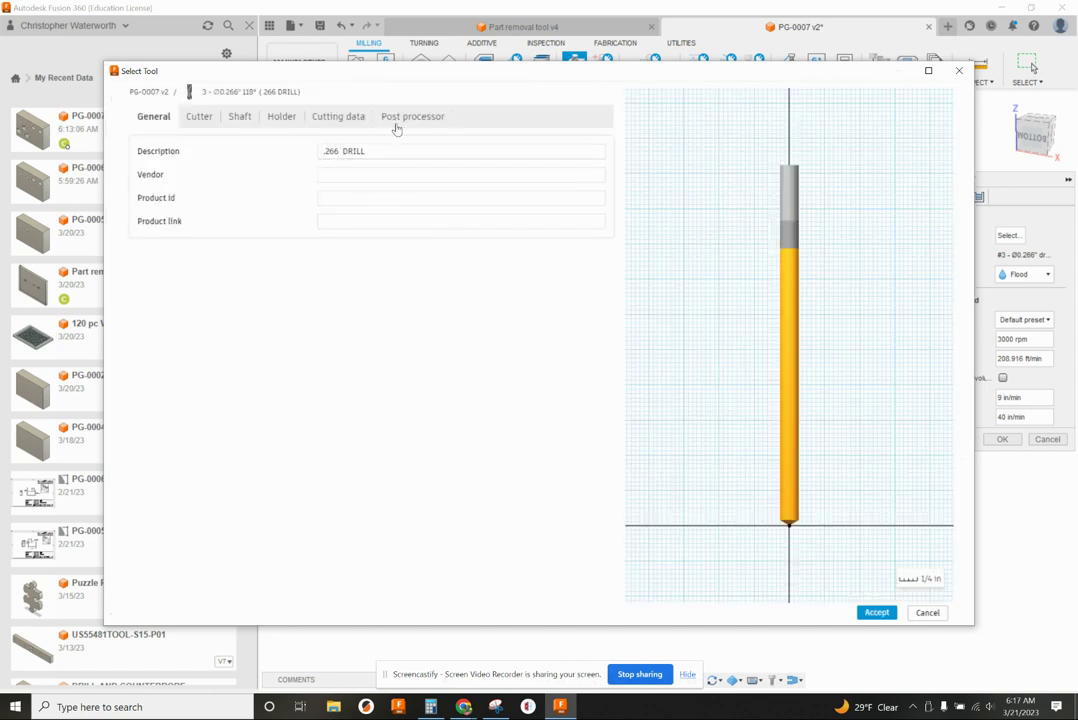
{"action": "left_click", "coordinate": [396, 128]}
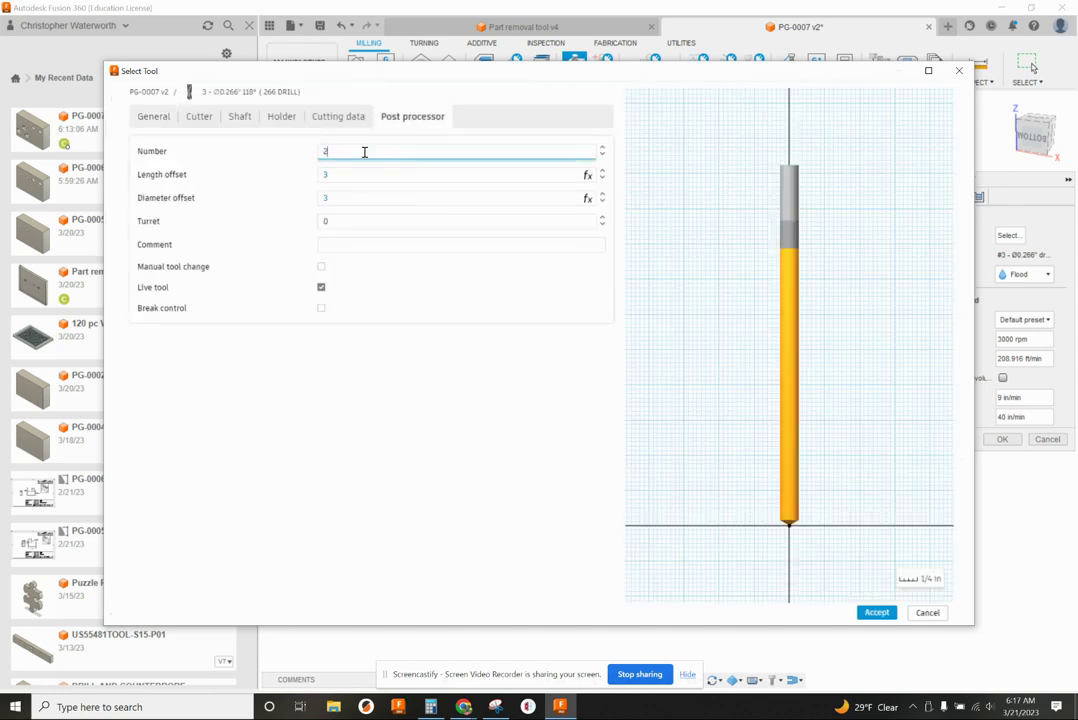
{"action": "left_click", "coordinate": [363, 167]}
{"action": "type", "text": "2"}
{"action": "left_click", "coordinate": [361, 175]}
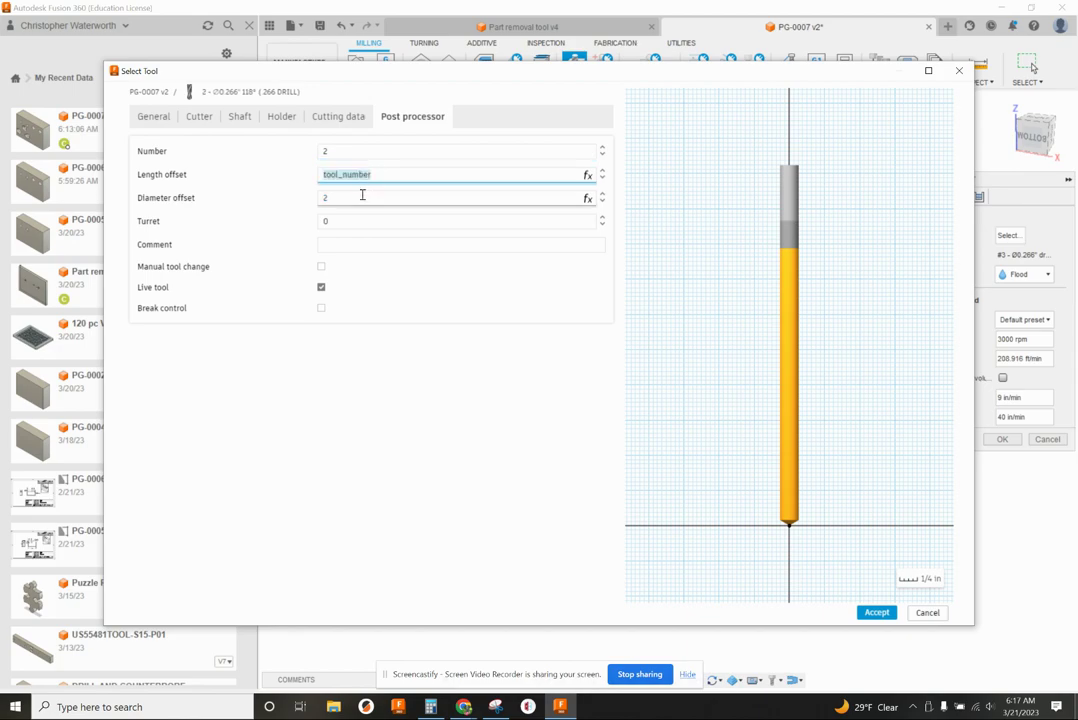
{"action": "left_click", "coordinate": [361, 196]}
{"action": "left_click", "coordinate": [880, 613]}
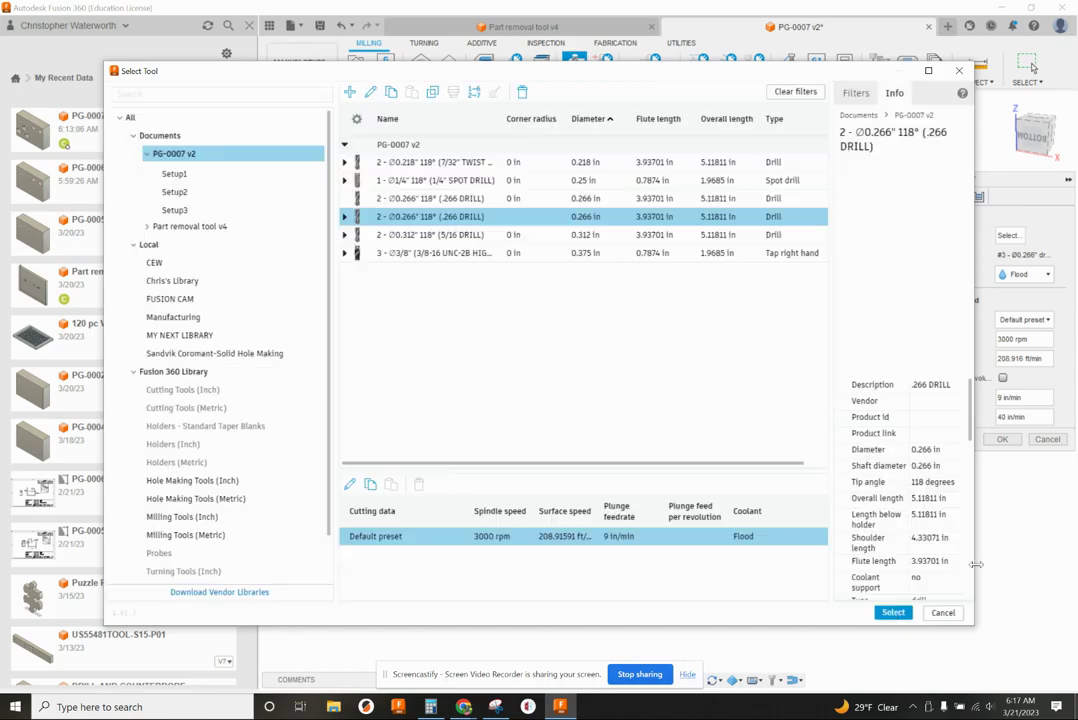
Use the renumbered 0.266 drill and select the countersunk holes for Drill7.
{"action": "left_click", "coordinate": [894, 613]}
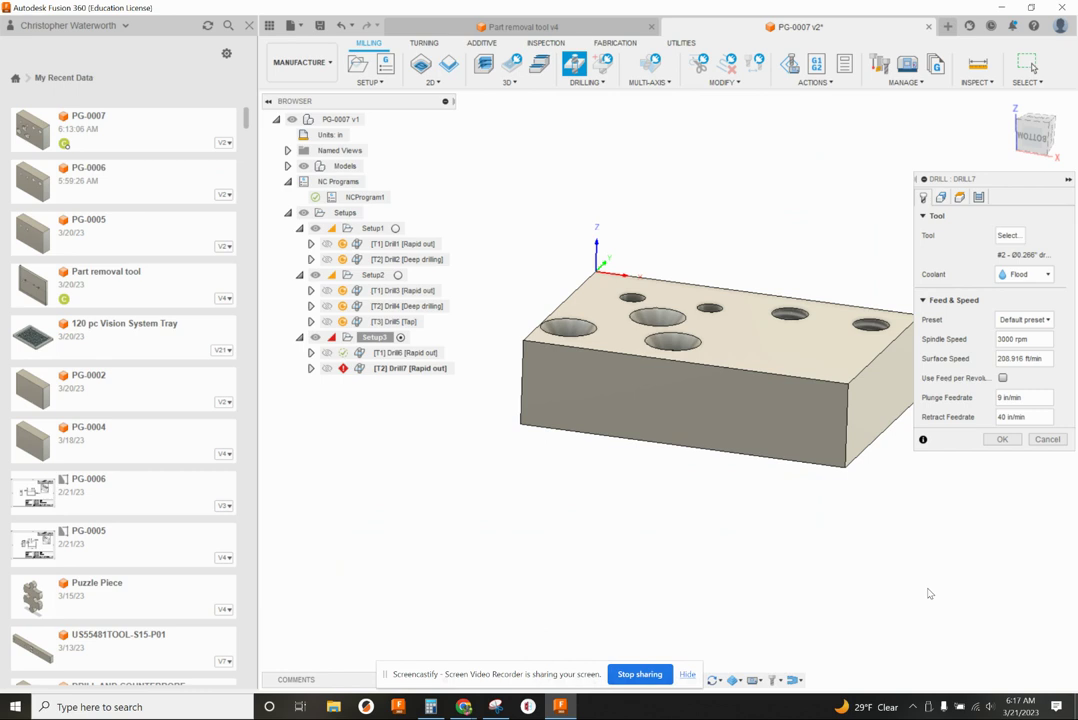
{"action": "middle_click_drag", "start_coordinate": [843, 395], "coordinate": [585, 303], "text": "shift"}
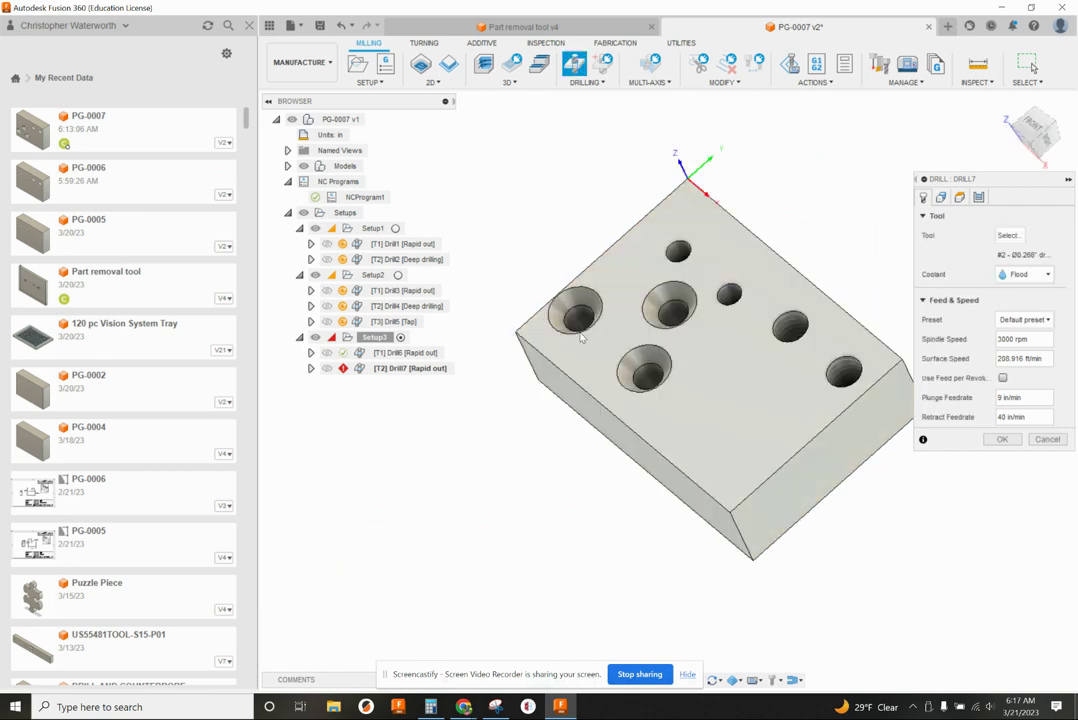
{"action": "left_click", "coordinate": [582, 306]}
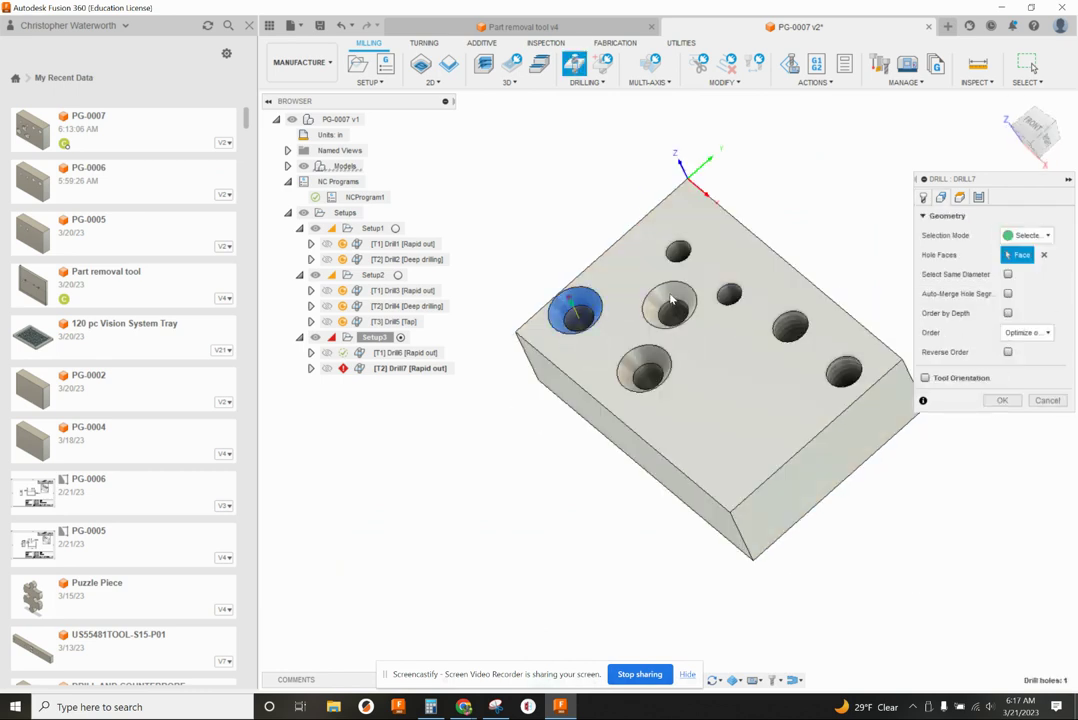
{"action": "left_click", "coordinate": [670, 306]}
{"action": "left_click", "coordinate": [644, 368]}
{"action": "middle_click_drag", "start_coordinate": [644, 368], "coordinate": [574, 317], "text": "shift"}
{"action": "scroll", "coordinate": [574, 317], "scroll_direction": "up", "scroll_amount": 2}
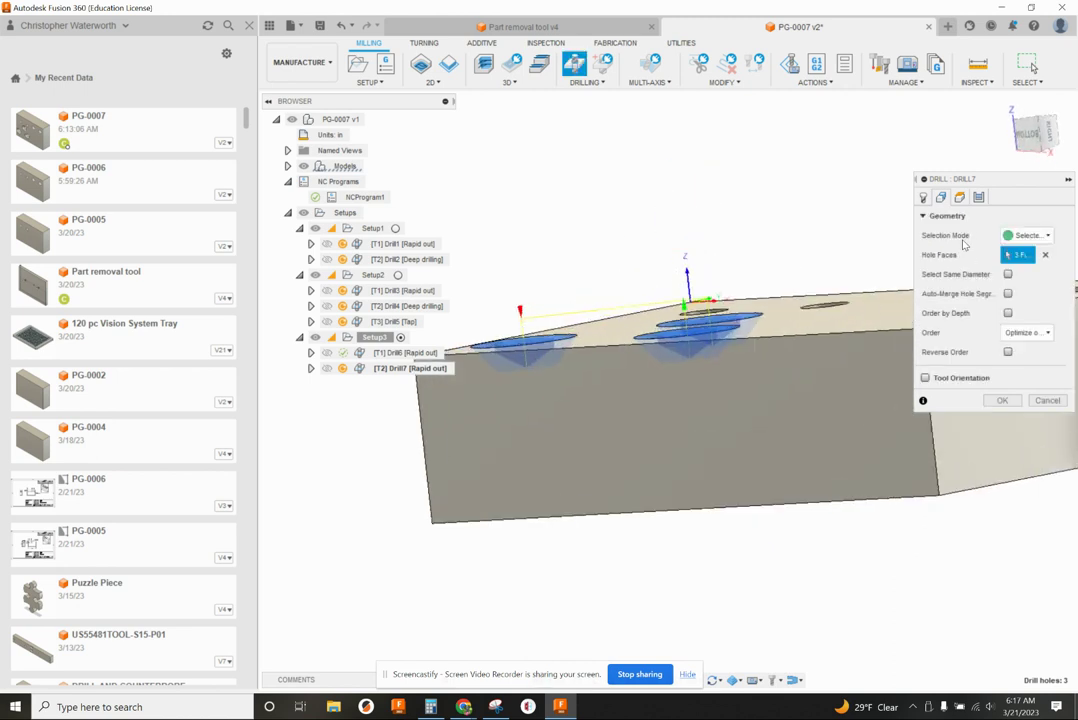
Measure Drill7's bottom height from model bottom with a -0.12 in offset.
{"action": "left_click", "coordinate": [960, 197]}
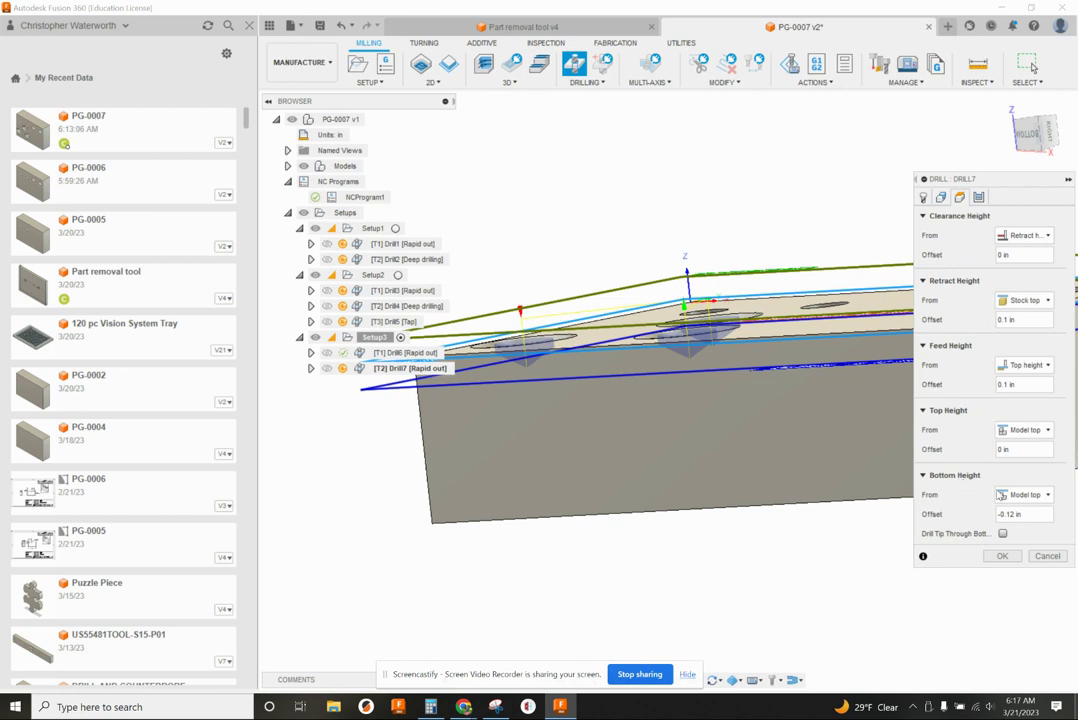
{"action": "left_click", "coordinate": [1022, 494]}
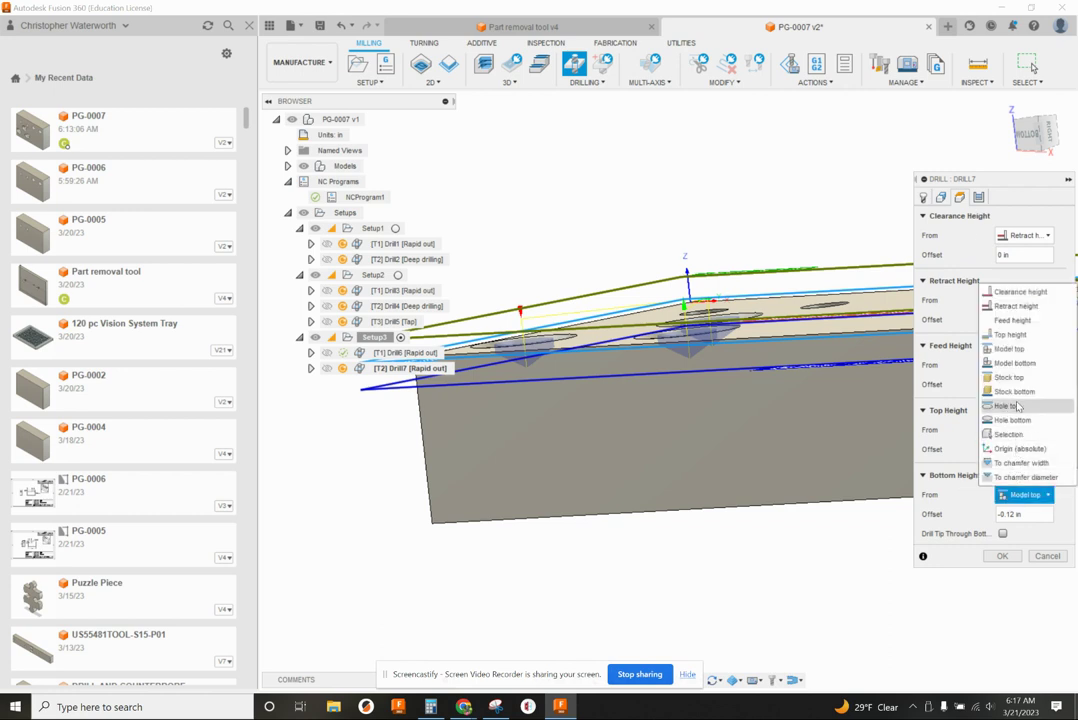
{"action": "left_click", "coordinate": [1014, 366]}
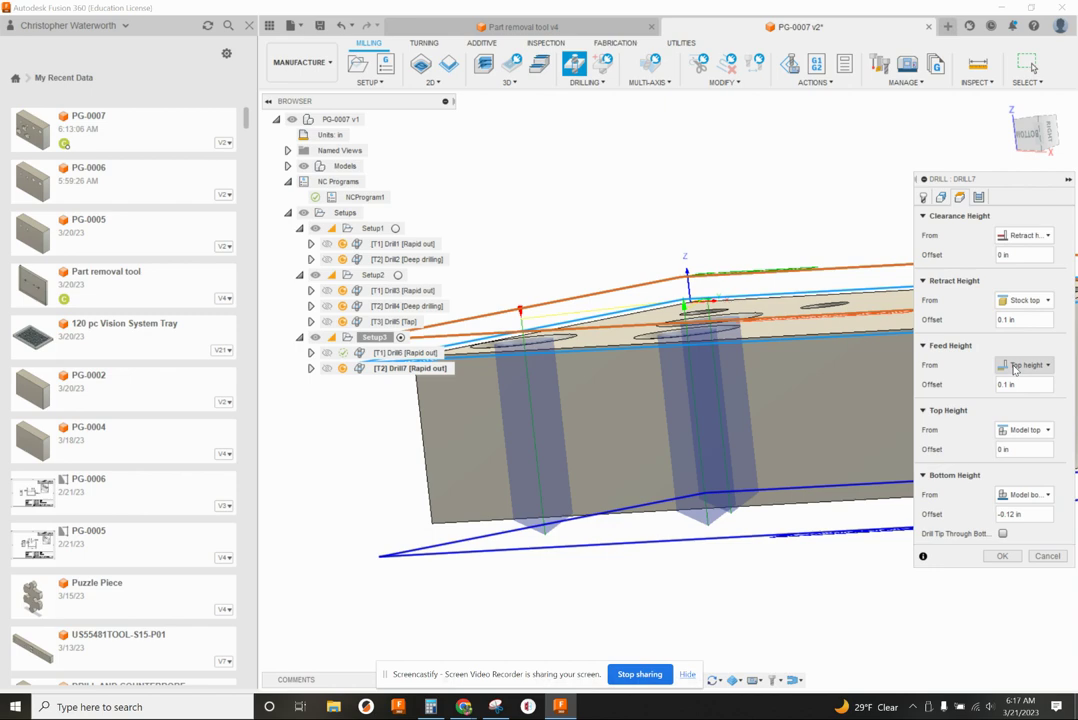
{"action": "middle_click_drag", "start_coordinate": [765, 491], "coordinate": [766, 465], "text": "shift"}
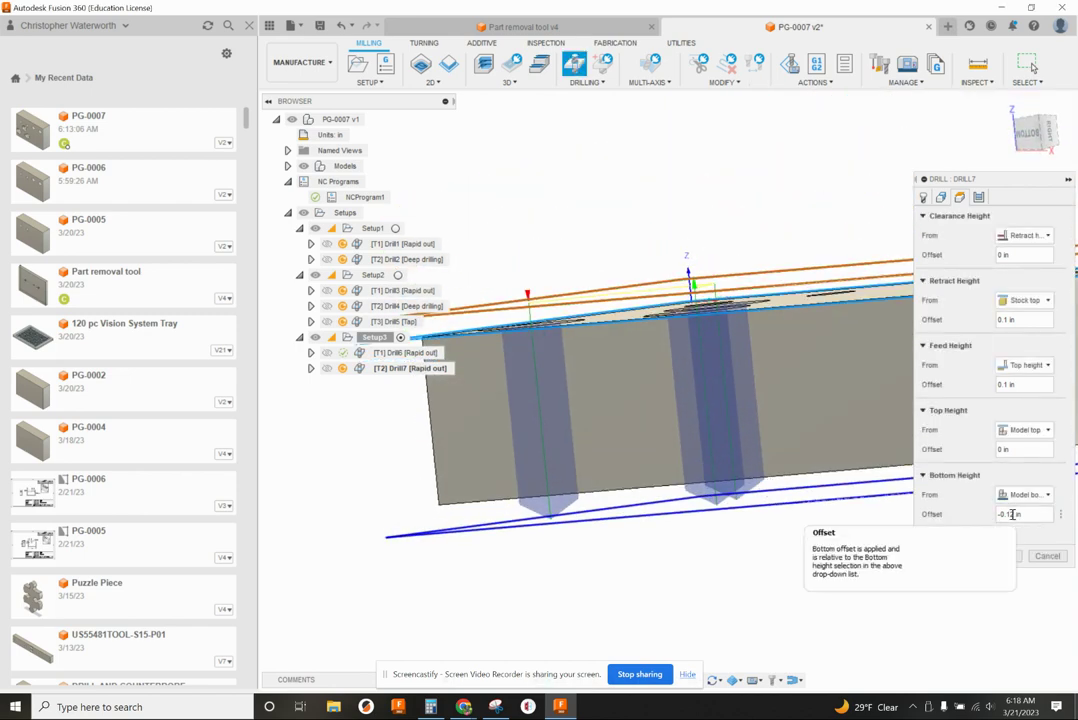
{"action": "left_click", "coordinate": [1013, 514]}
{"action": "type", "text": "2"}
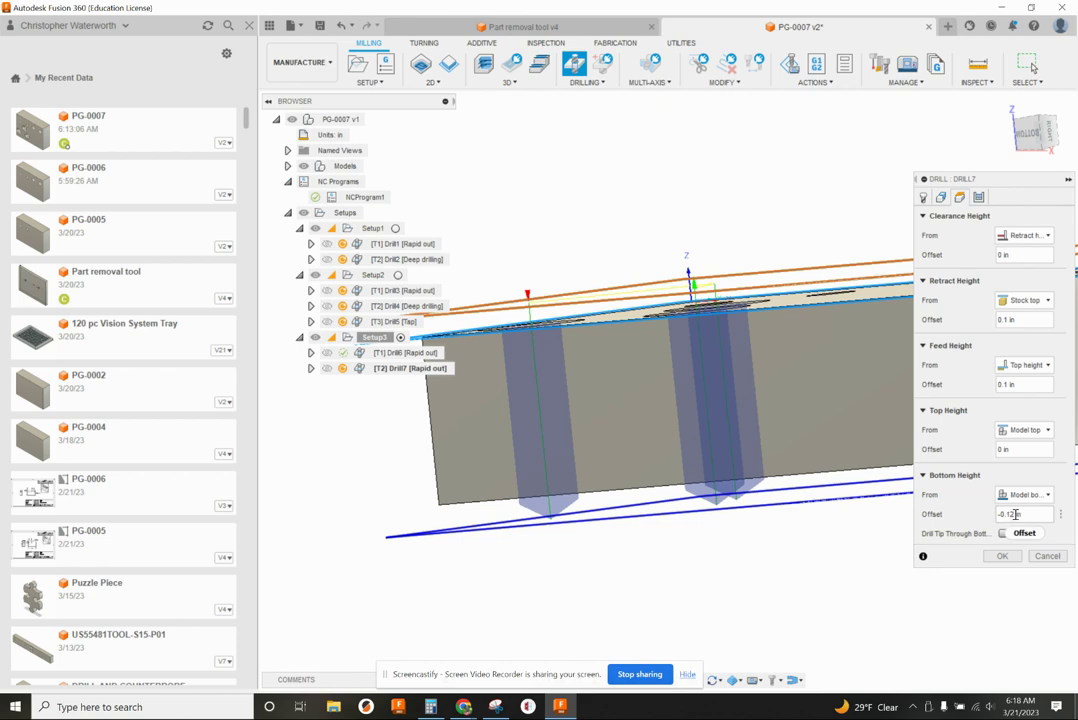
{"action": "scroll", "coordinate": [715, 495], "scroll_direction": "up", "scroll_amount": 3}
{"action": "scroll", "coordinate": [737, 481], "scroll_direction": "down", "scroll_amount": 6}
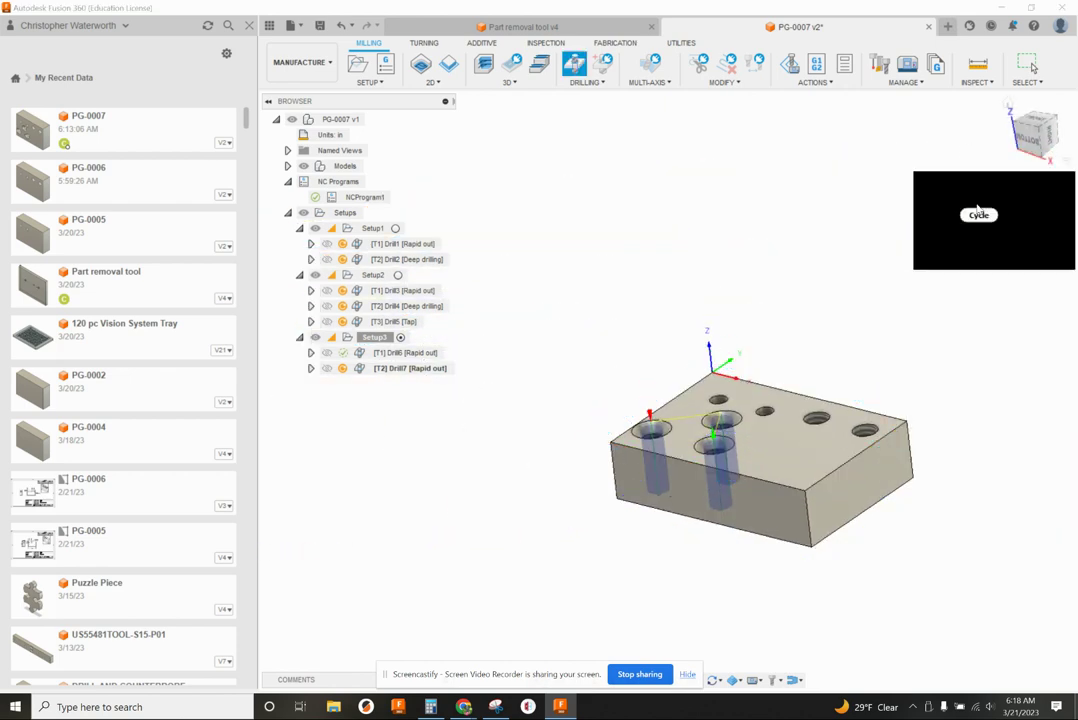
Set the cycle to Deep drilling - full retract and generate the Drill7 toolpath.
{"action": "left_click", "coordinate": [977, 197]}
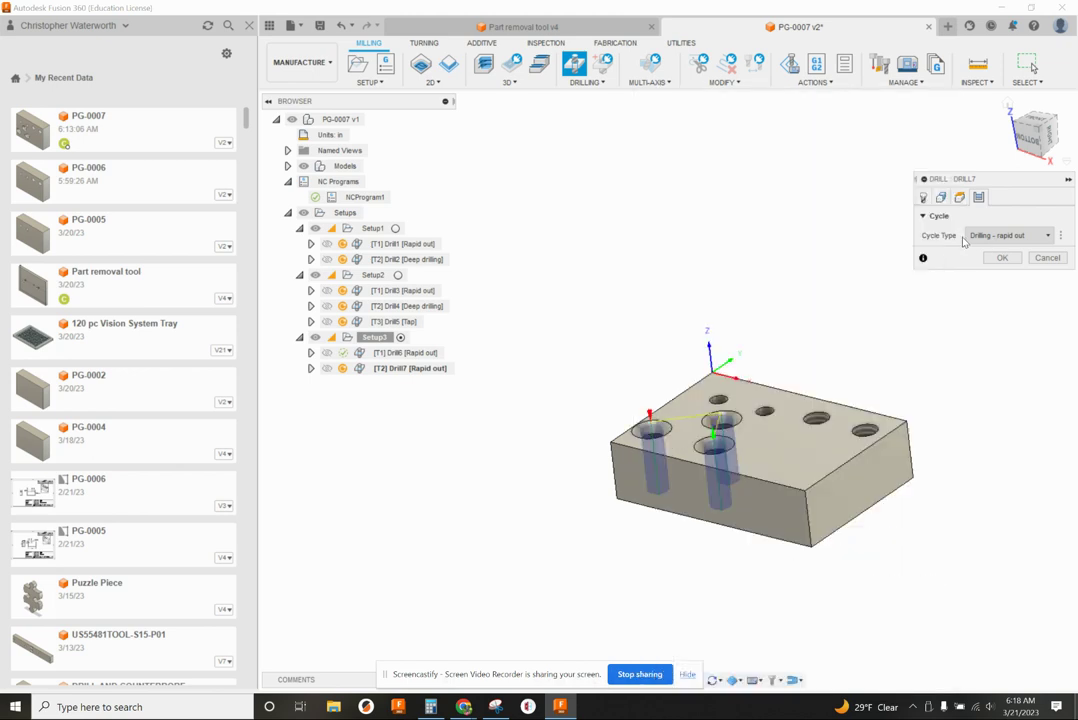
{"action": "left_click", "coordinate": [999, 237]}
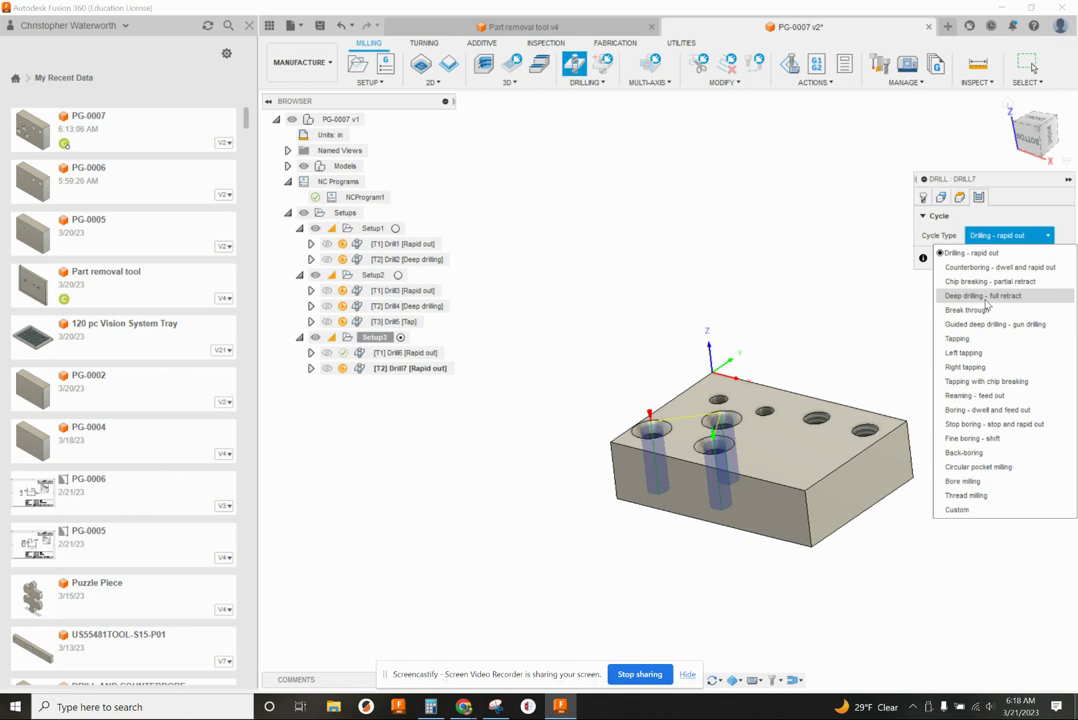
{"action": "left_click", "coordinate": [985, 296]}
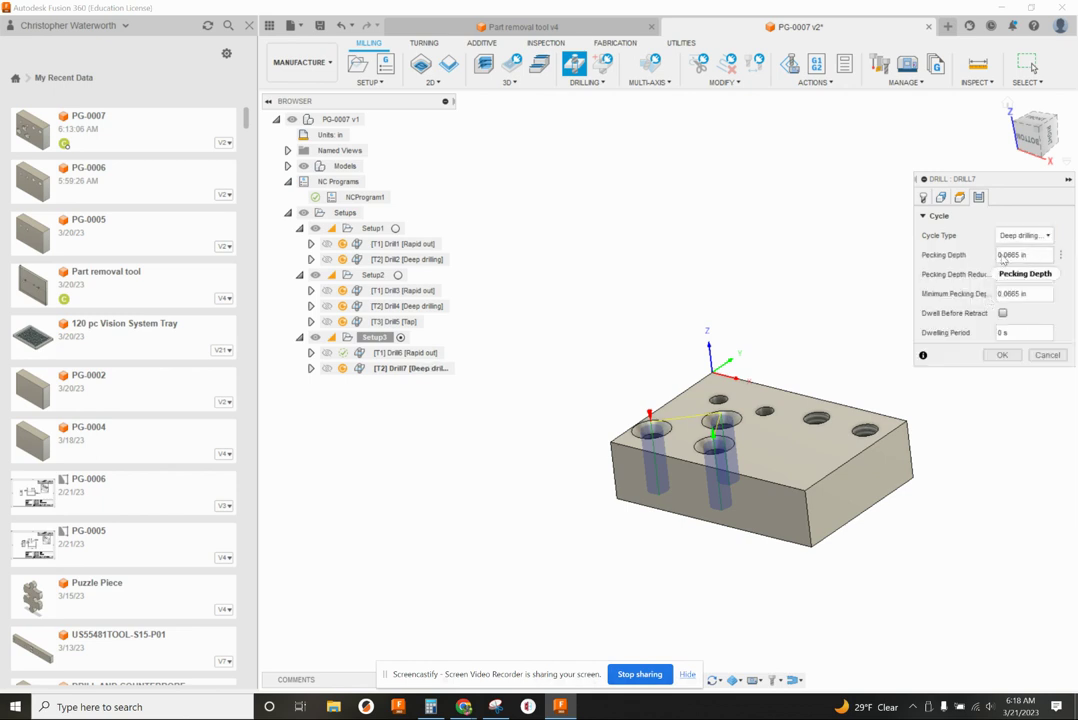
{"action": "scroll", "coordinate": [515, 441], "scroll_direction": "down", "scroll_amount": 2}
{"action": "key", "text": "Return"}
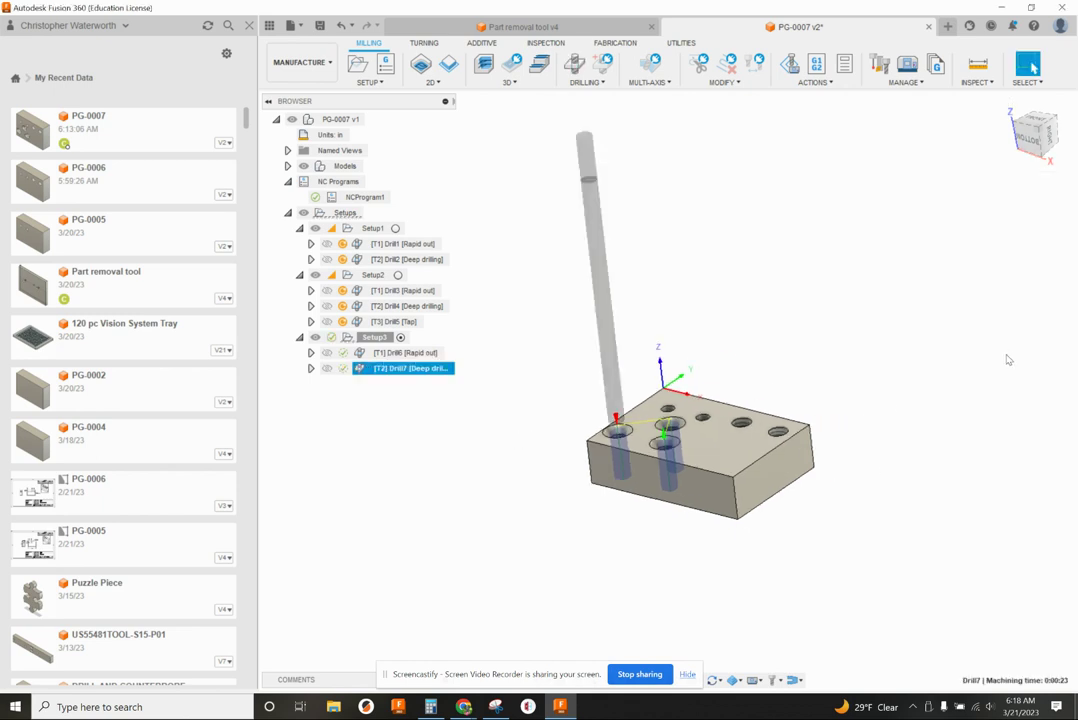
Inspect the drilled holes, then begin Drill8 with the tool library open.
{"action": "left_click", "coordinate": [545, 342]}
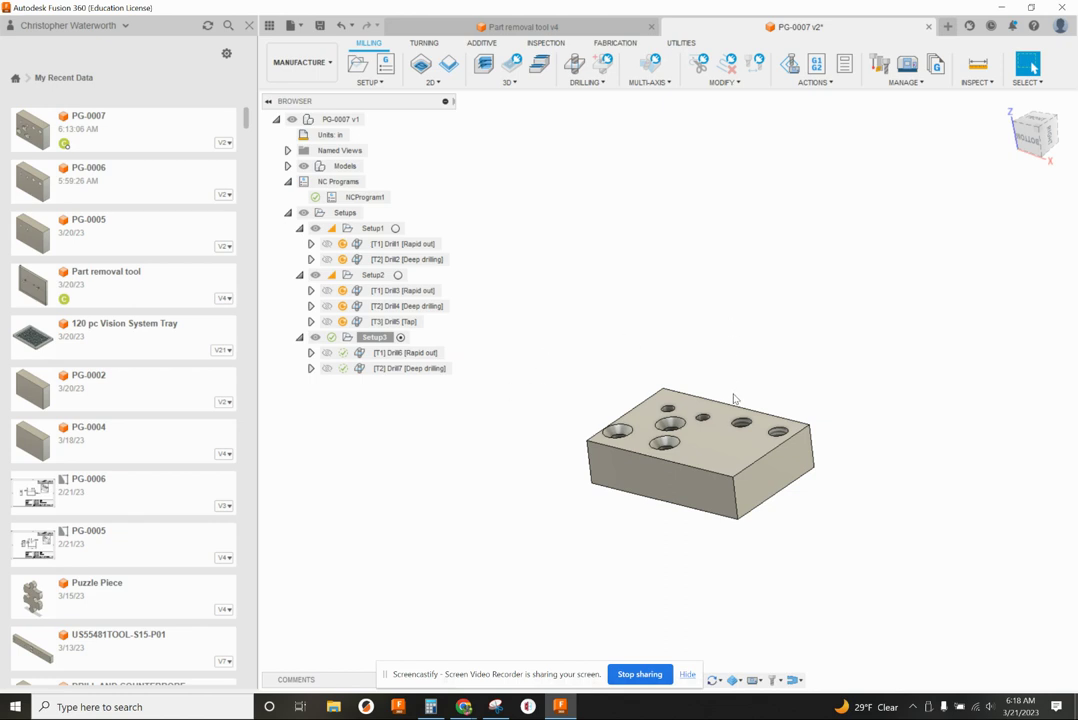
{"action": "scroll", "coordinate": [733, 398], "scroll_direction": "up", "scroll_amount": 3}
{"action": "mouse_move", "coordinate": [715, 443]}
{"action": "middle_mouse_down", "text": "shift"}
{"action": "mouse_move", "coordinate": [695, 436]}
{"action": "mouse_move", "coordinate": [729, 459]}
{"action": "middle_mouse_up", "text": "shift"}
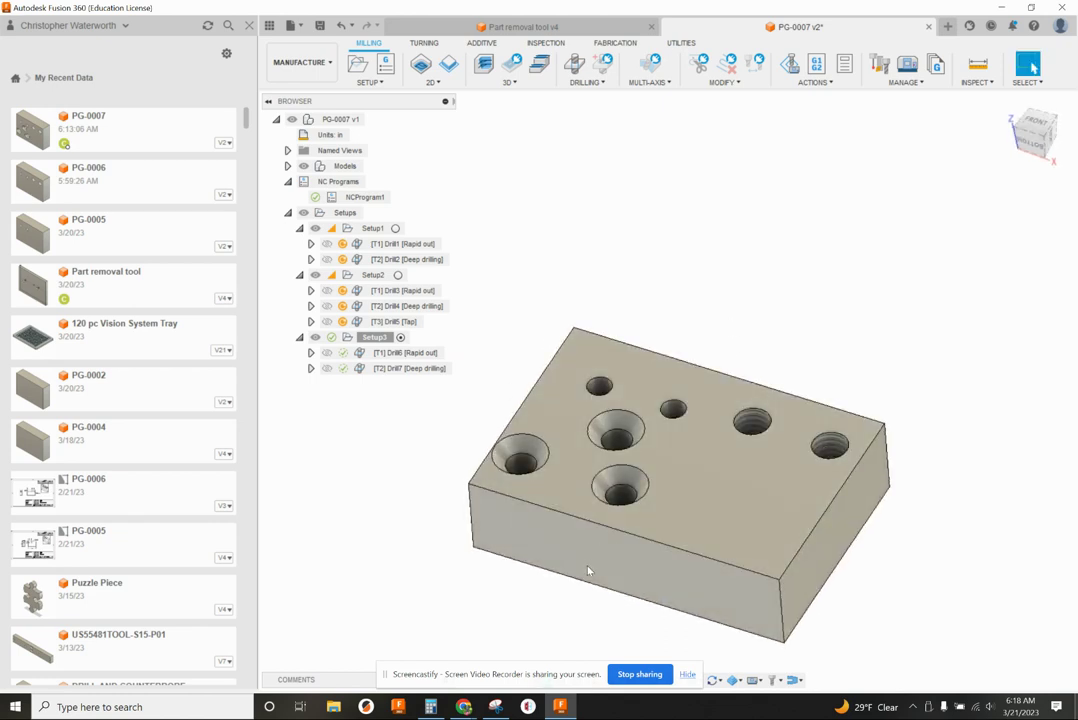
{"action": "scroll", "coordinate": [560, 570], "scroll_direction": "up", "scroll_amount": 3}
{"action": "scroll", "coordinate": [556, 534], "scroll_direction": "down", "scroll_amount": 3}
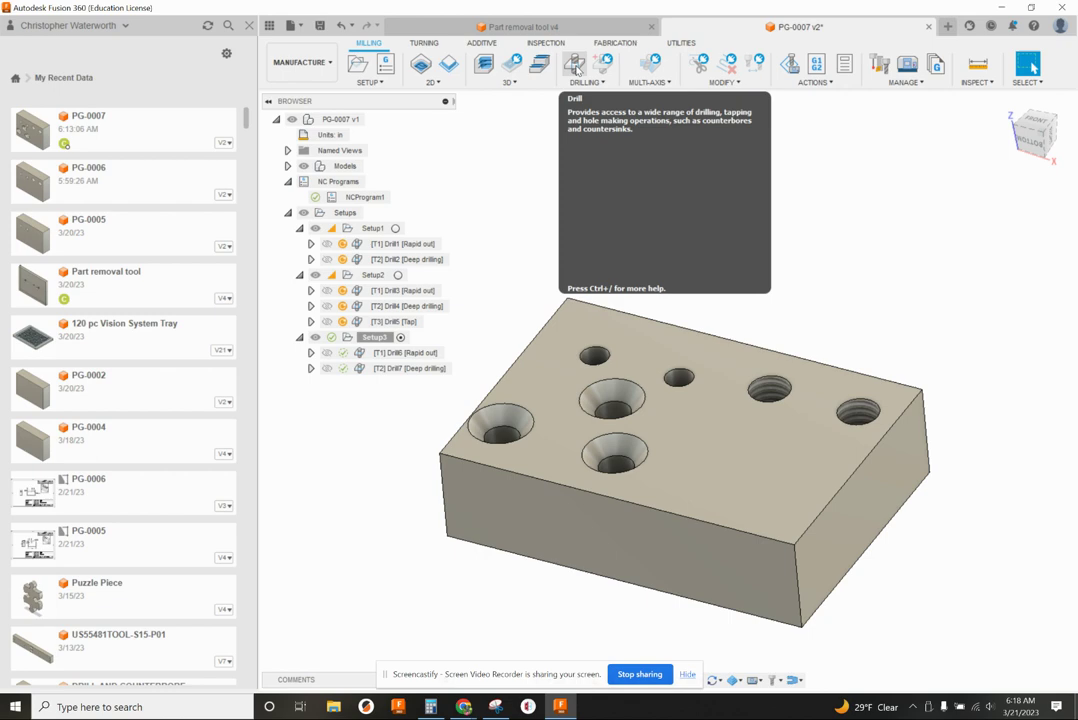
{"action": "left_click", "coordinate": [575, 65]}
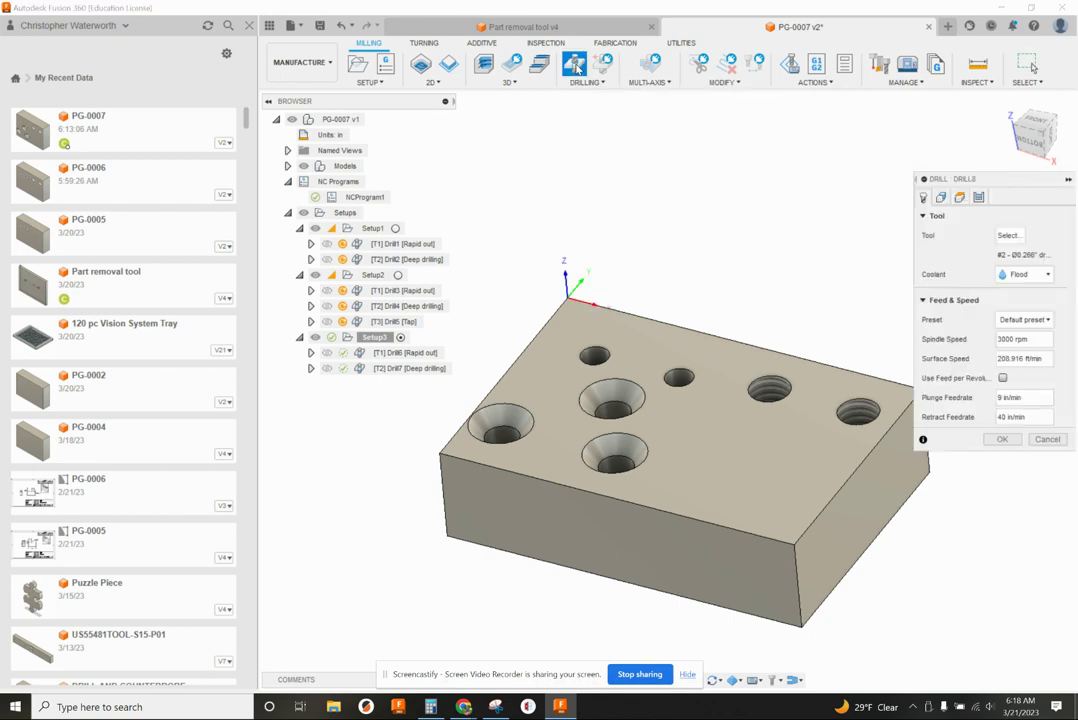
{"action": "left_click", "coordinate": [1015, 237]}
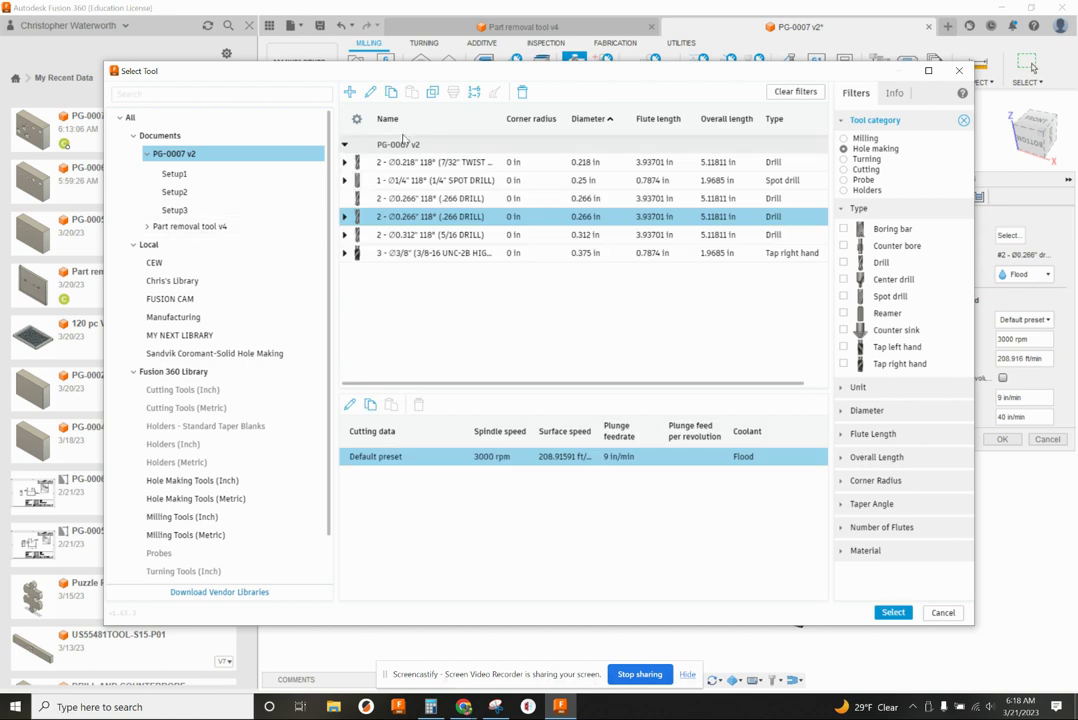
Add a new countersink tool to Chris's Library described as 1/2 X 82 DEGREE COUNTERSINK.
{"action": "left_click", "coordinate": [170, 281]}
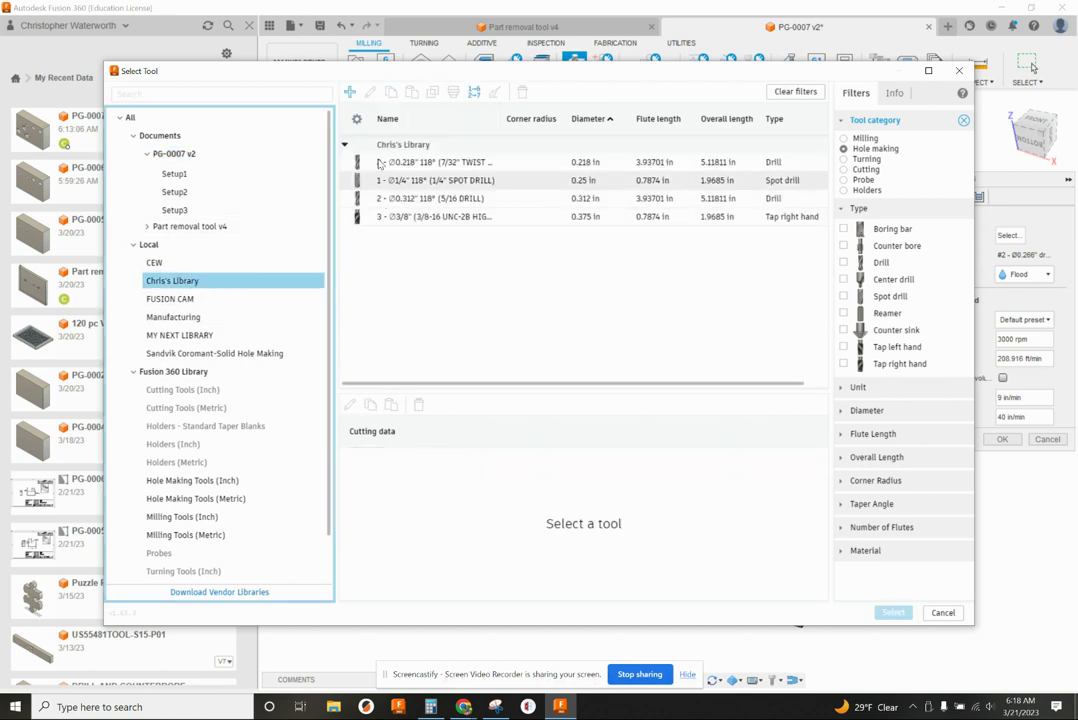
{"action": "left_click", "coordinate": [352, 93]}
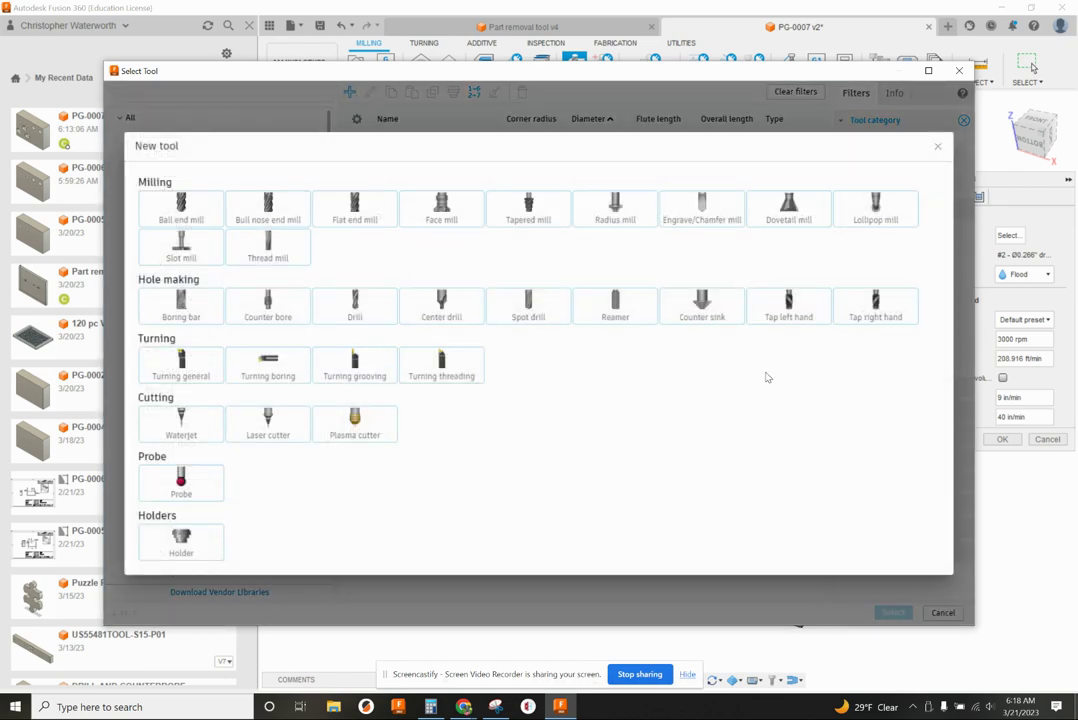
{"action": "left_click", "coordinate": [702, 307]}
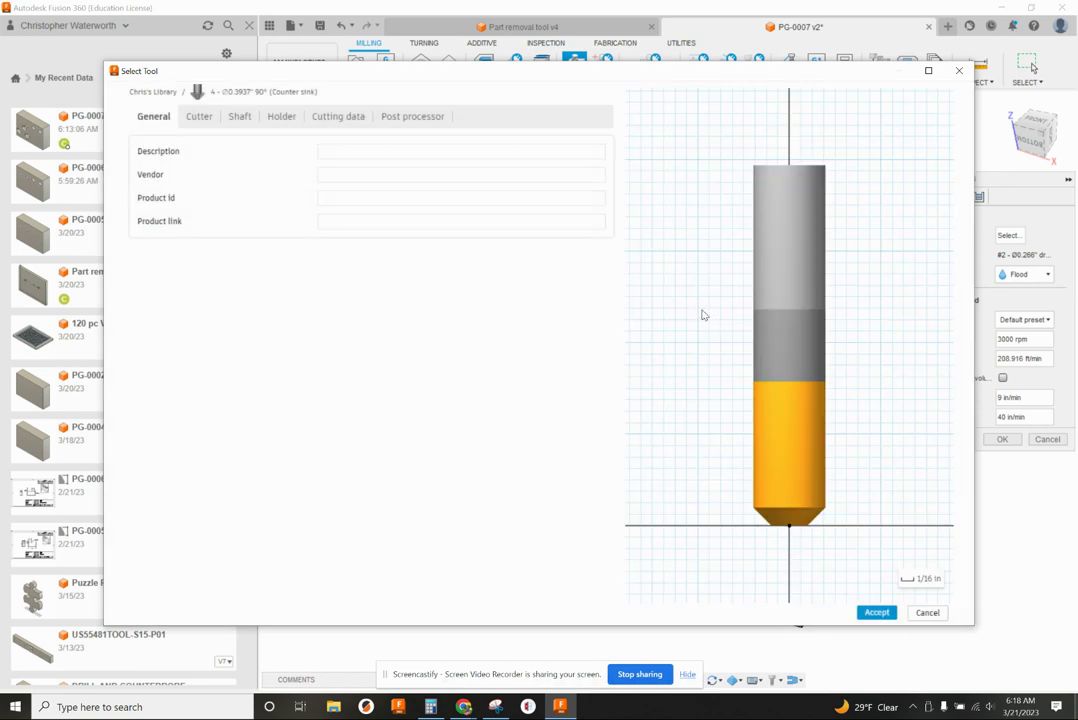
{"action": "left_click", "coordinate": [392, 154]}
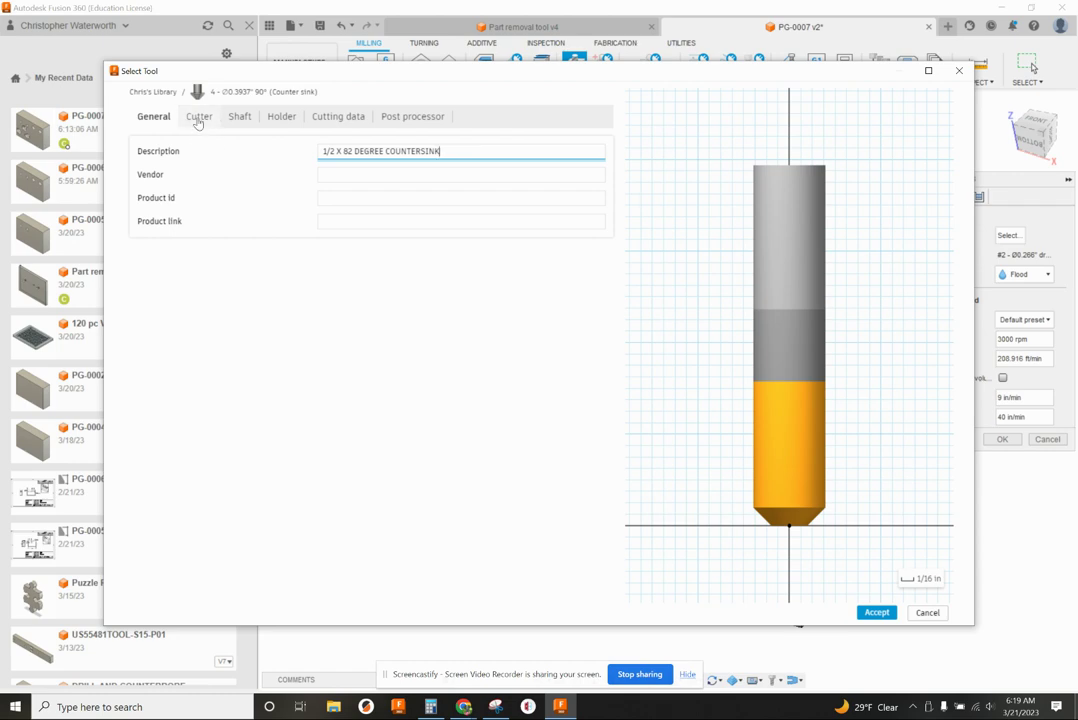
Give the countersink 1 flute and a 0.5 in cutter diameter.
{"action": "left_click", "coordinate": [198, 117]}
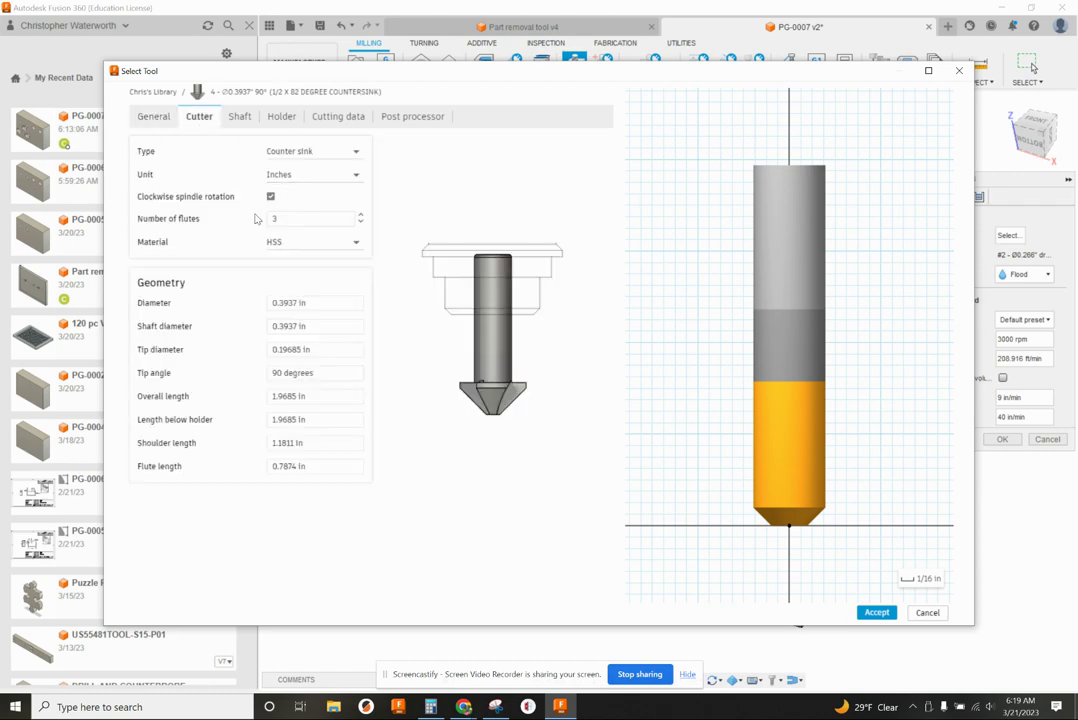
{"action": "left_click", "coordinate": [361, 222]}
{"action": "left_click", "coordinate": [361, 222]}
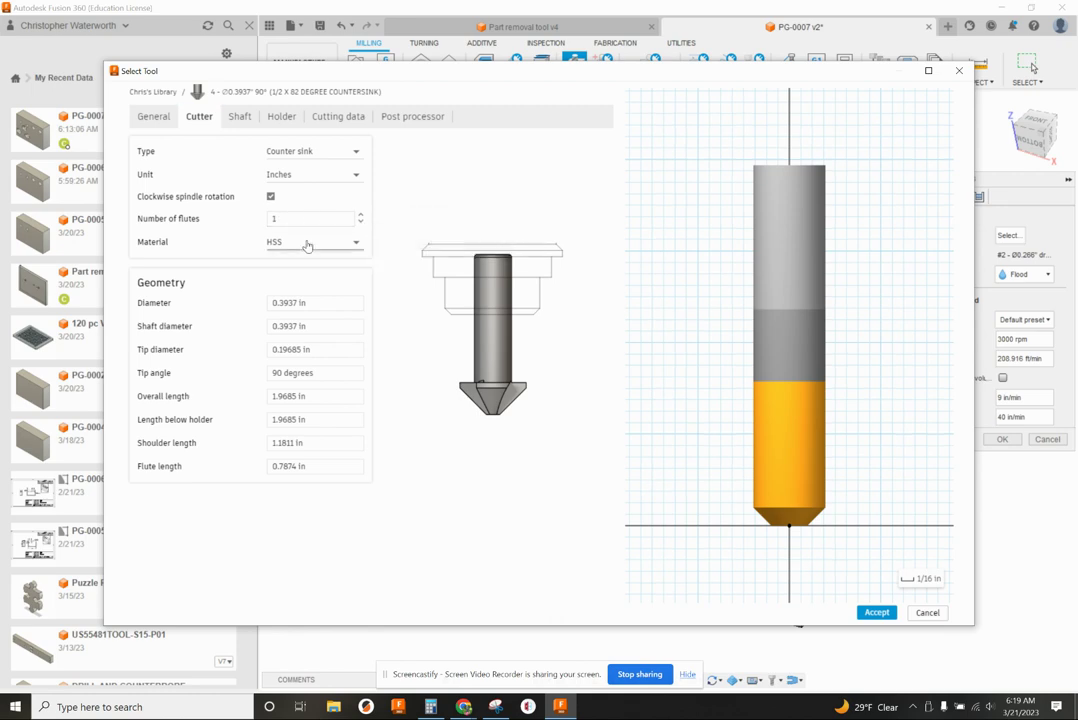
{"action": "left_click", "coordinate": [294, 302]}
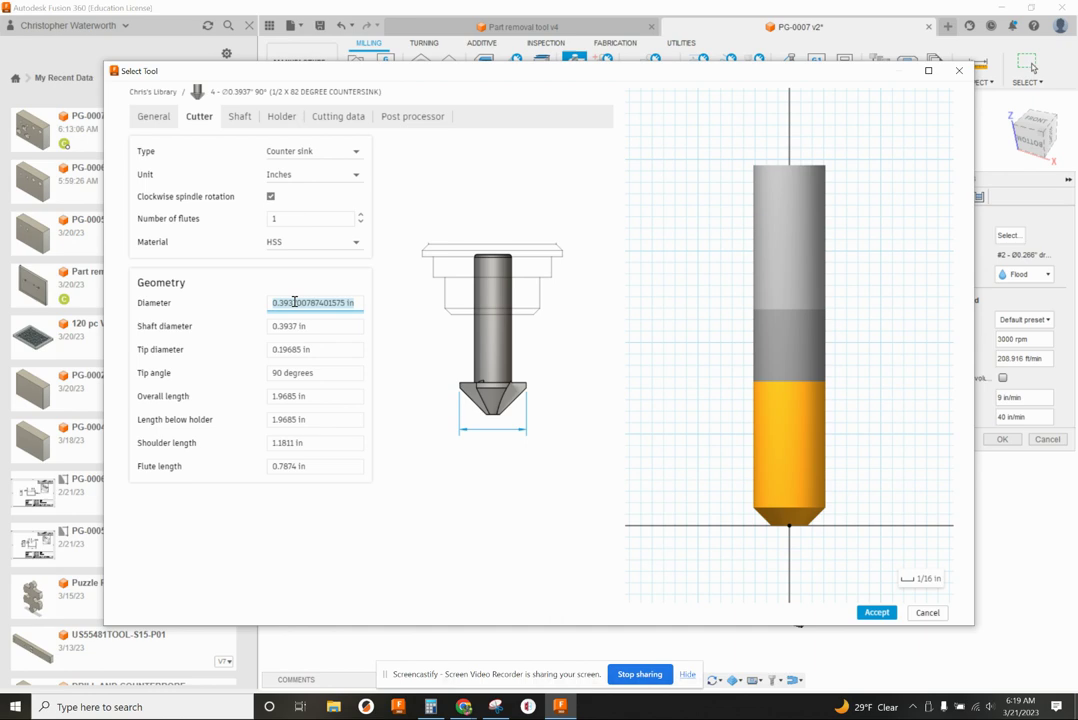
{"action": "key", "text": "BackSpace"}
{"action": "type", "text": ".5"}
{"action": "key", "text": "Tab"}
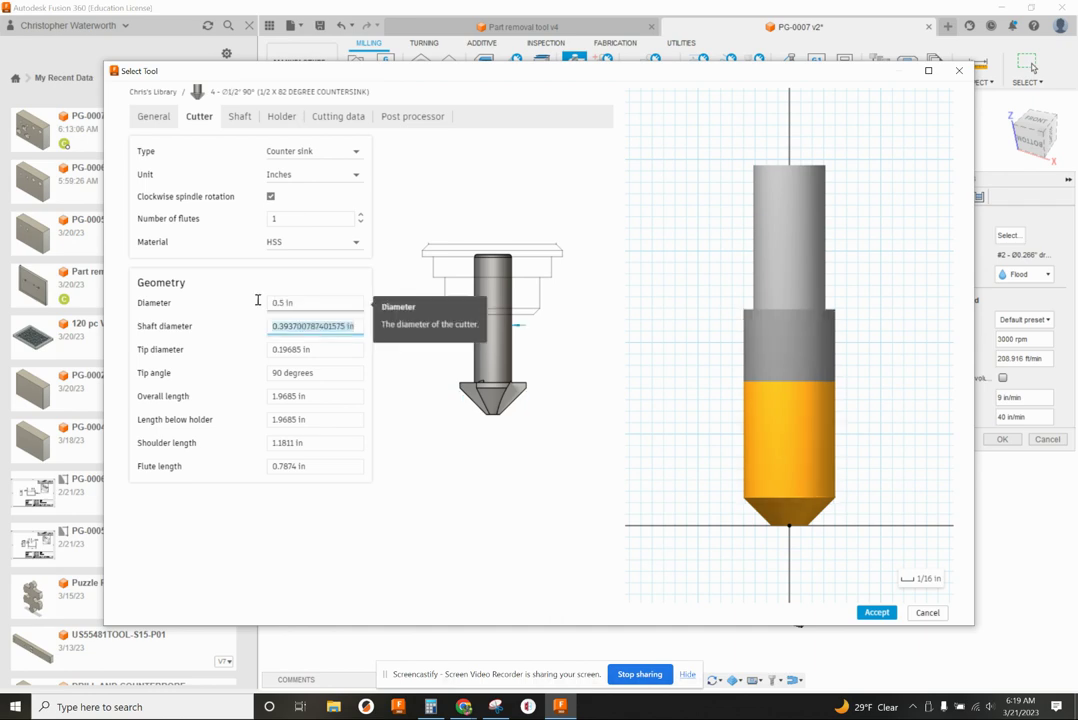
Set the countersink's tip angle to 82 degrees and tip diameter to 0.02 in.
{"action": "left_click", "coordinate": [280, 373]}
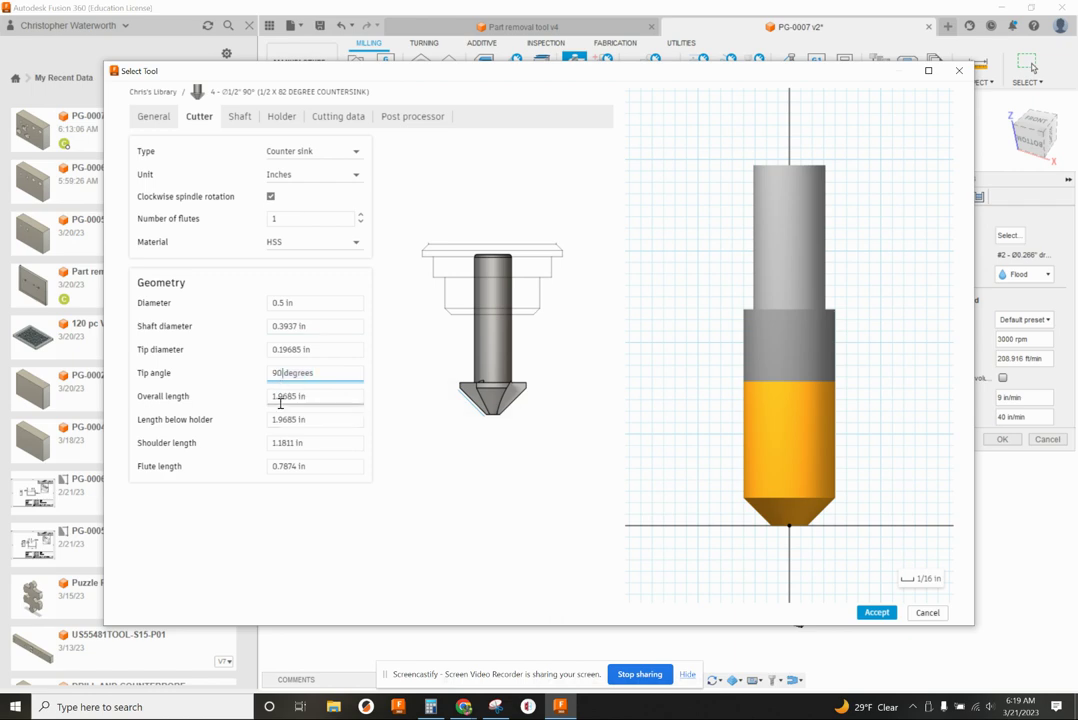
{"action": "key", "text": "BackSpace"}
{"action": "key", "text": "BackSpace"}
{"action": "type", "text": "82"}
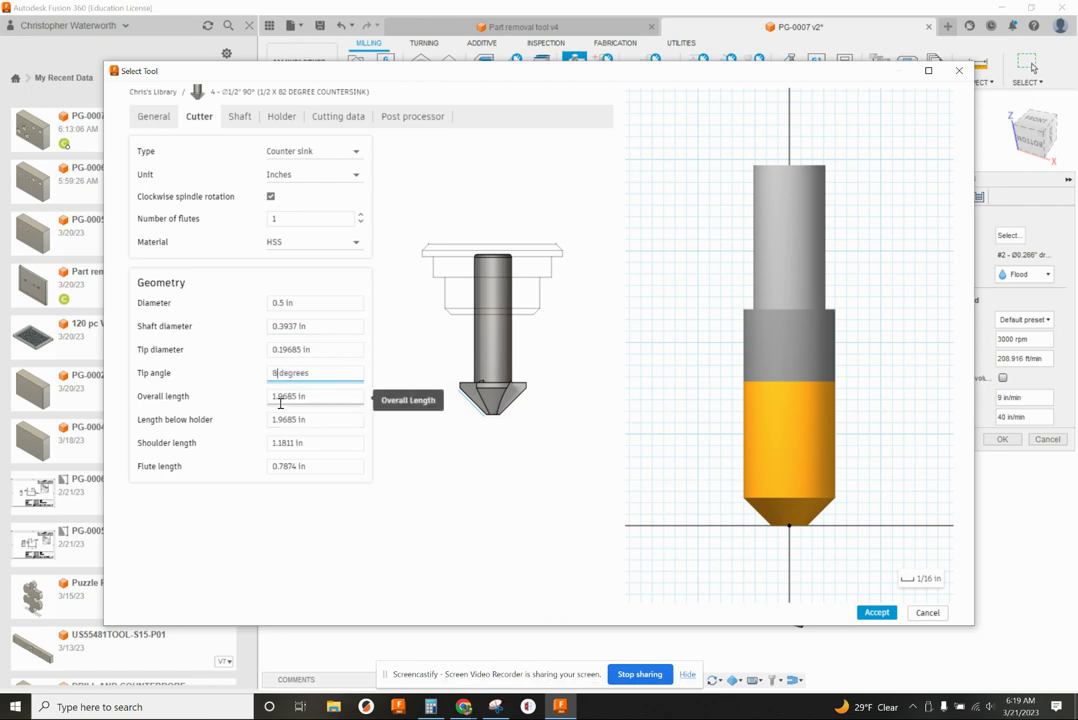
{"action": "key", "text": "Tab"}
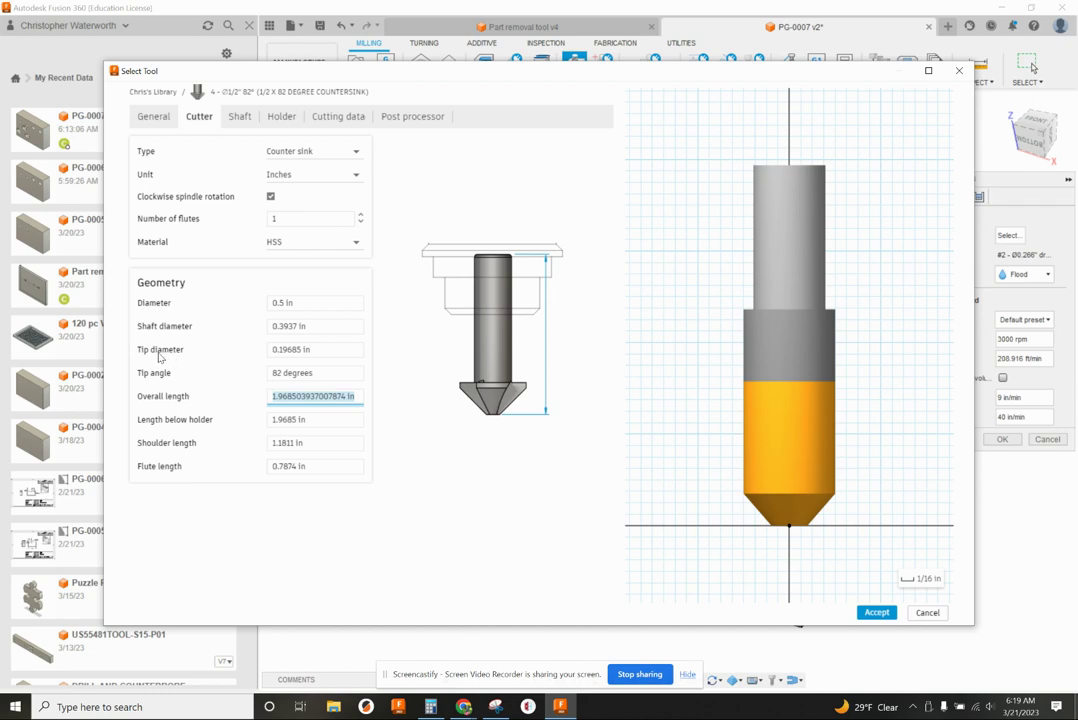
{"action": "left_click", "coordinate": [307, 350]}
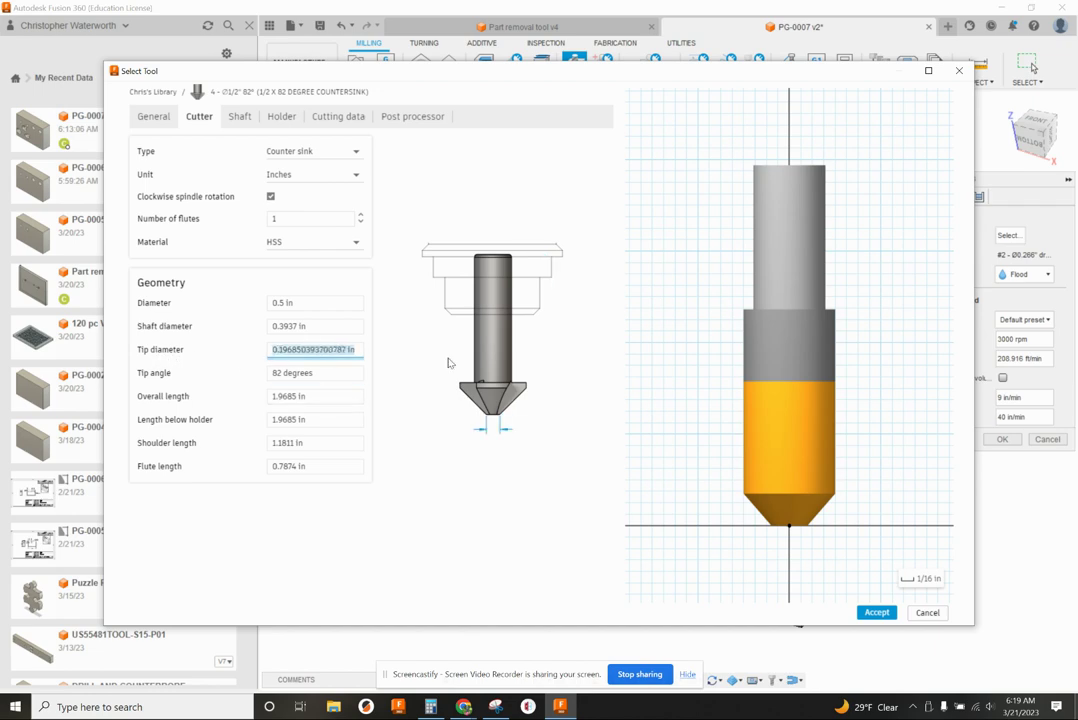
{"action": "type", "text": ".0"}
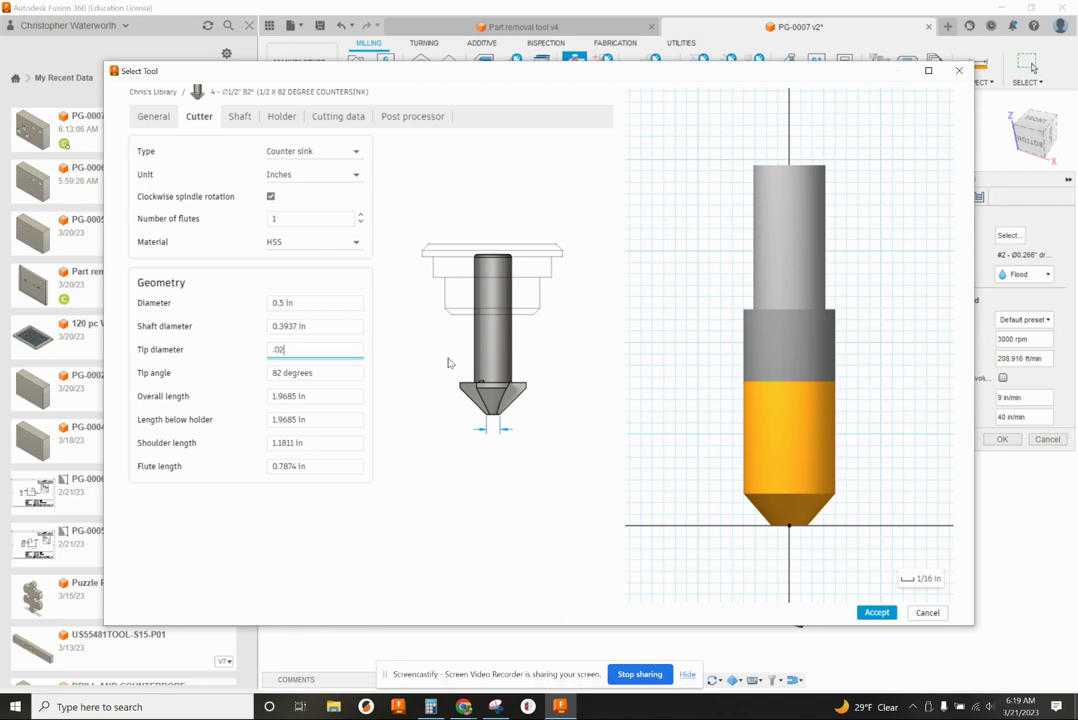
{"action": "type", "text": "2"}
{"action": "left_click", "coordinate": [316, 372]}
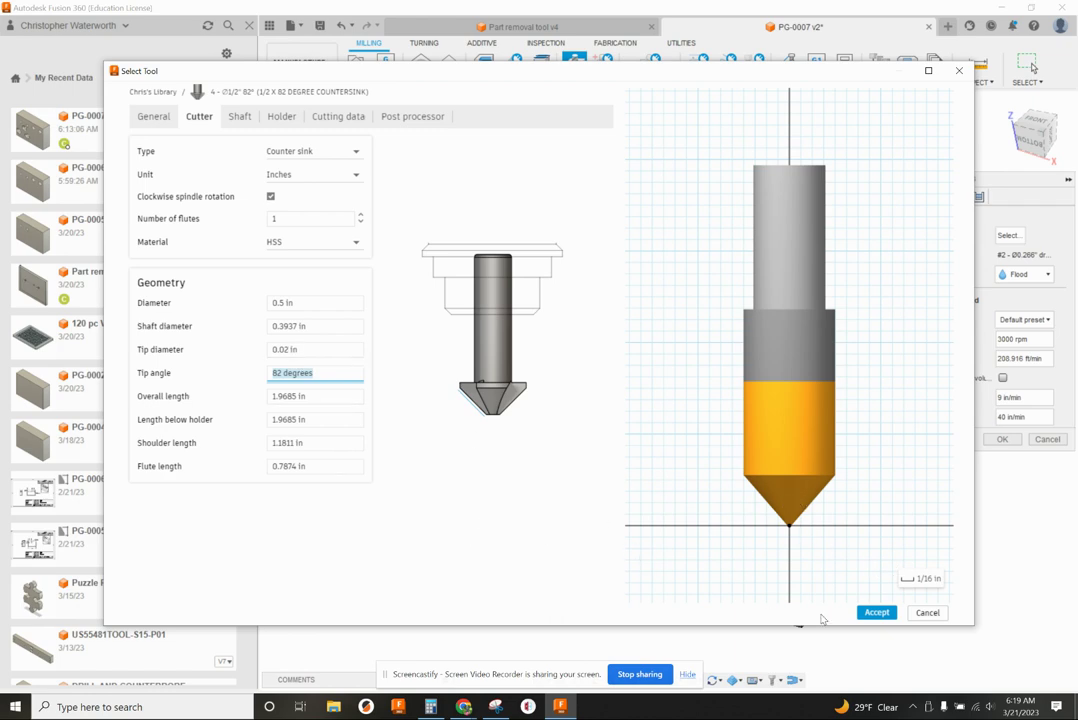
Set the countersink's default spindle speed to 500 rpm and cutting feedrate to 5 in/min.
{"action": "left_click", "coordinate": [326, 118]}
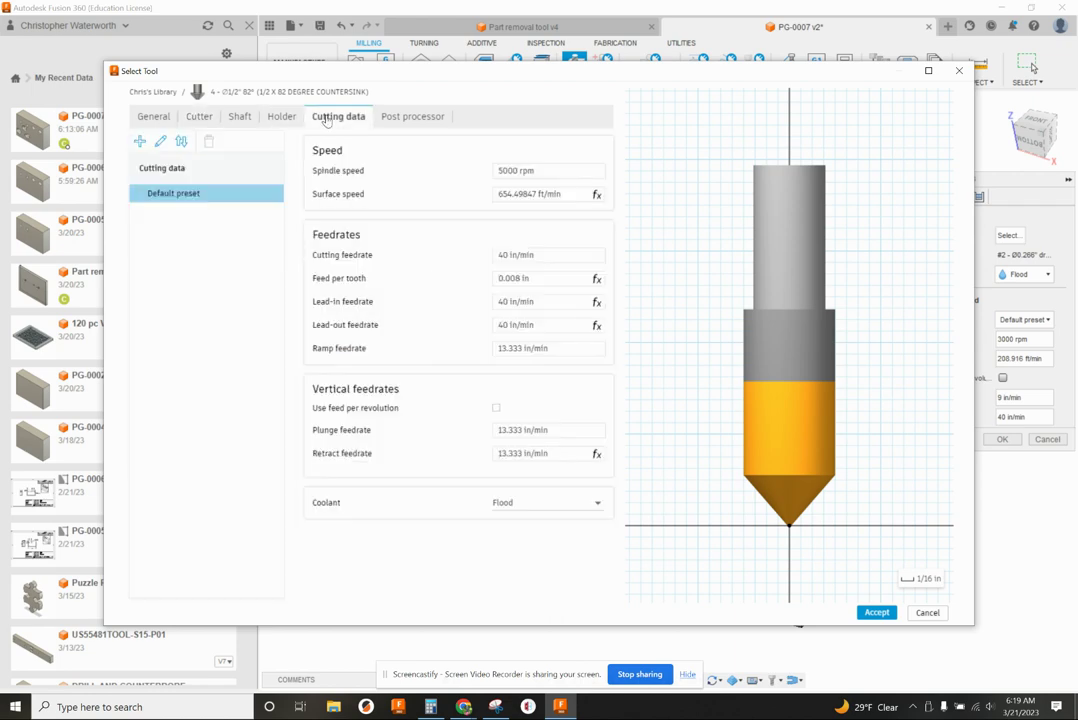
{"action": "left_click", "coordinate": [505, 170]}
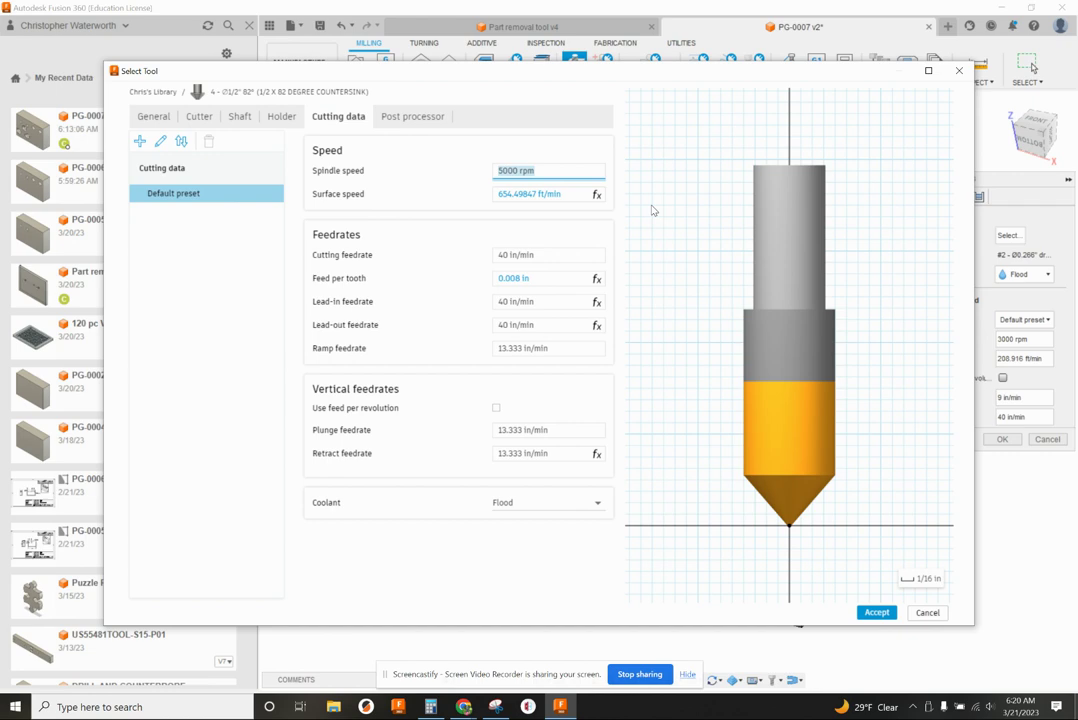
{"action": "type", "text": "5"}
{"action": "left_click", "coordinate": [545, 255]}
{"action": "type", "text": "5"}
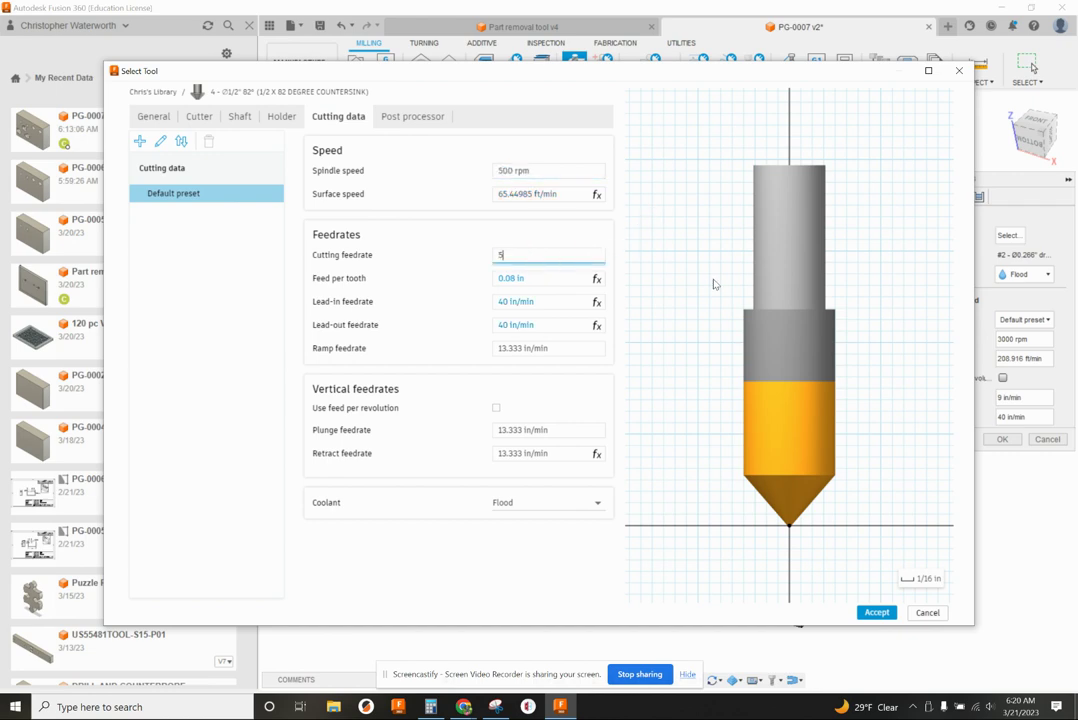
{"action": "left_click", "coordinate": [552, 302]}
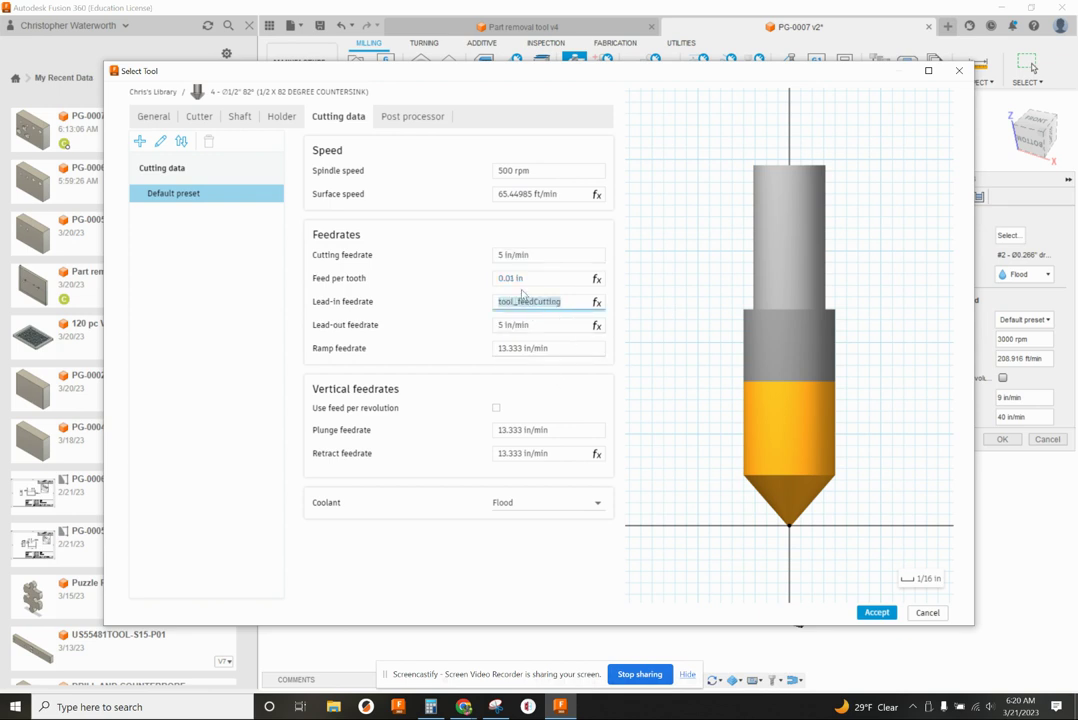
Number the countersink as tool 3 with matching offsets and accept the tool.
{"action": "left_click", "coordinate": [404, 117]}
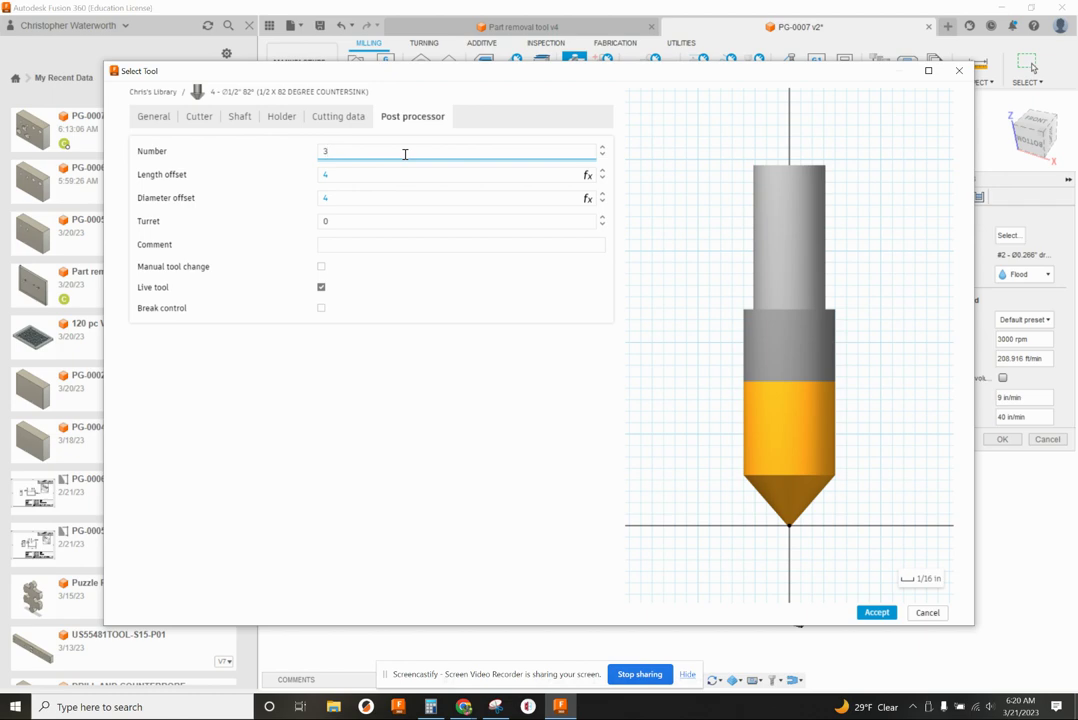
{"action": "key", "text": "Tab"}
{"action": "key", "text": "Tab"}
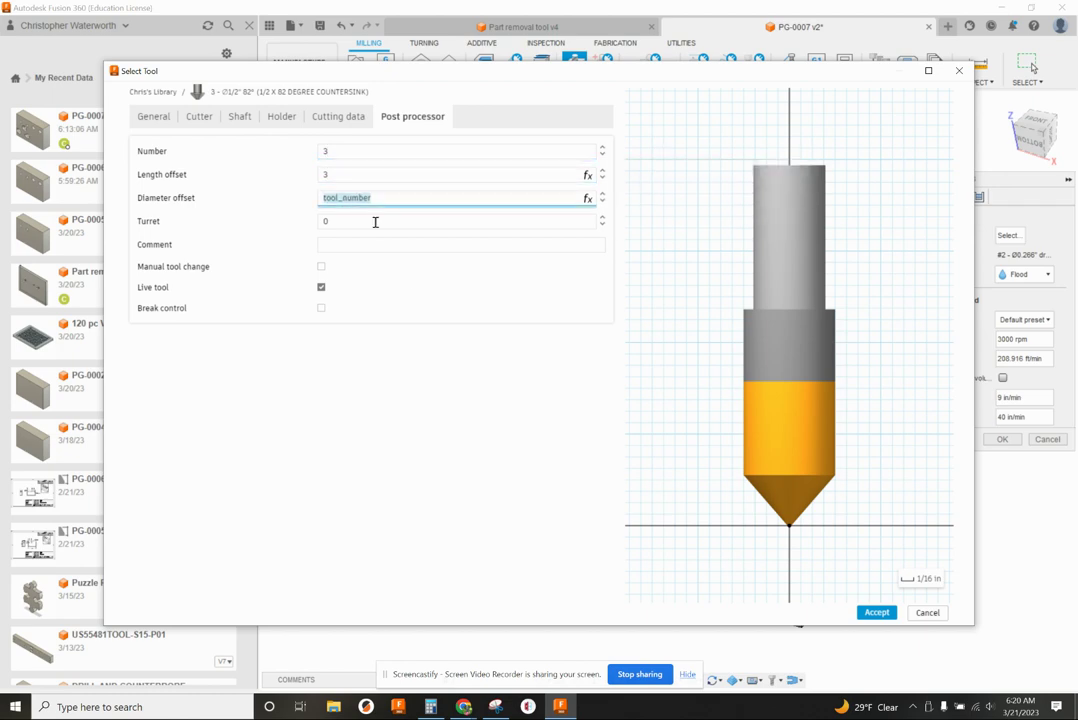
{"action": "left_click", "coordinate": [877, 612]}
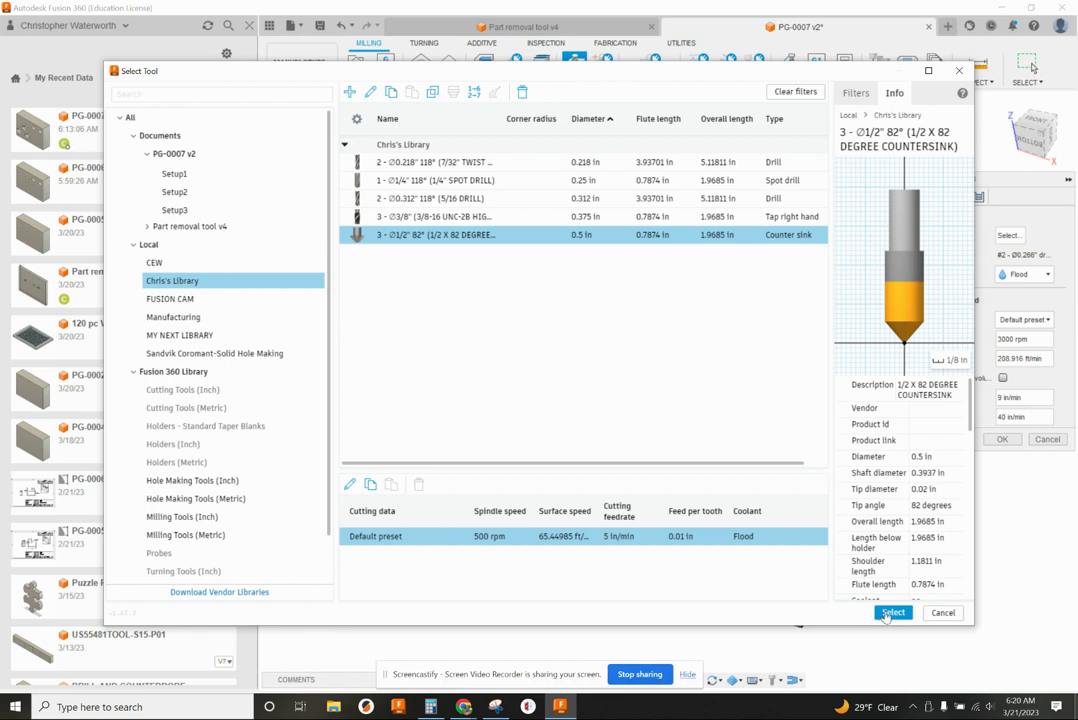
Assign the countersink to Drill8 and pick the three countersunk holes.
{"action": "left_click", "coordinate": [886, 613]}
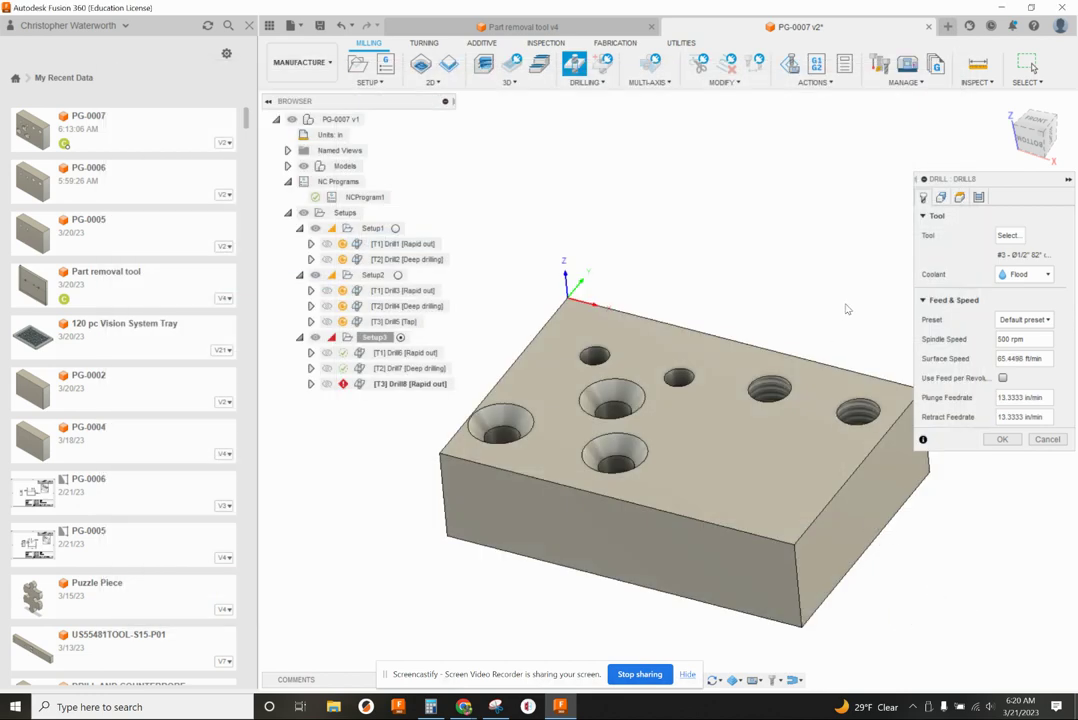
{"action": "left_click", "coordinate": [946, 199]}
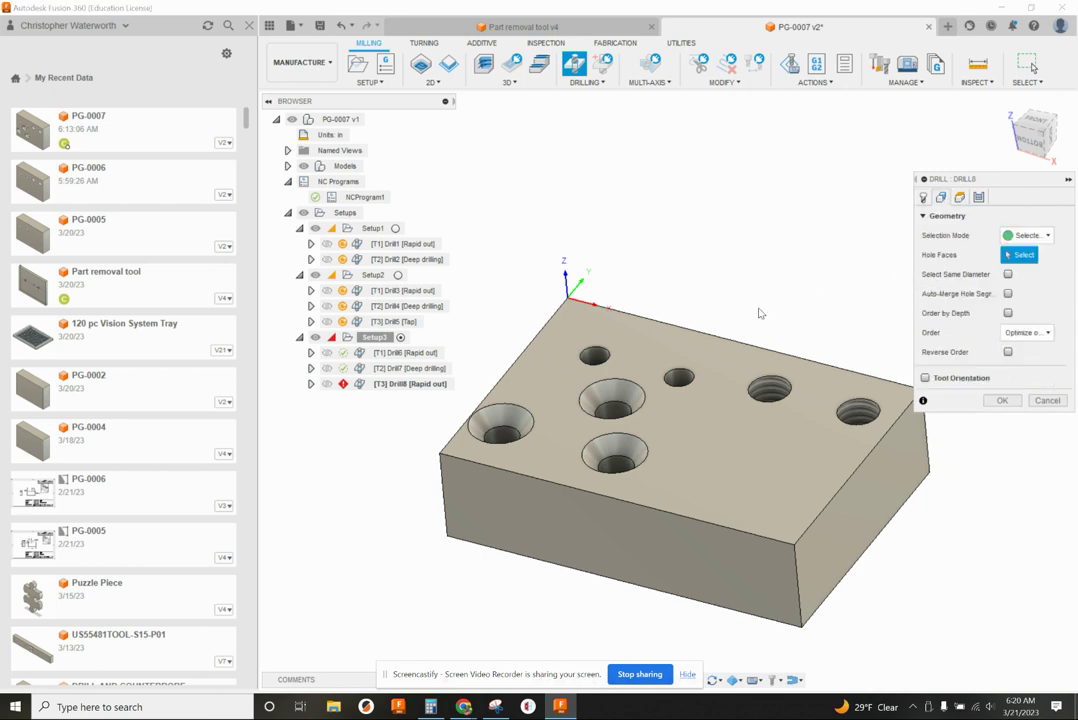
{"action": "left_click", "coordinate": [500, 424]}
{"action": "left_click", "coordinate": [617, 393]}
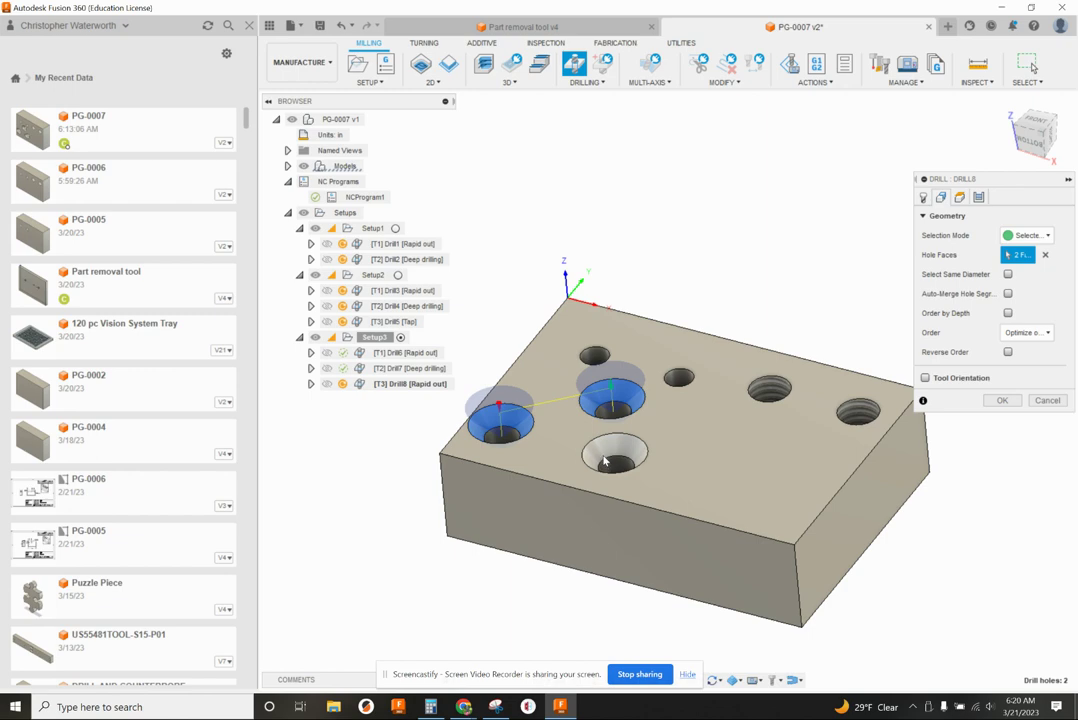
{"action": "left_click", "coordinate": [611, 457]}
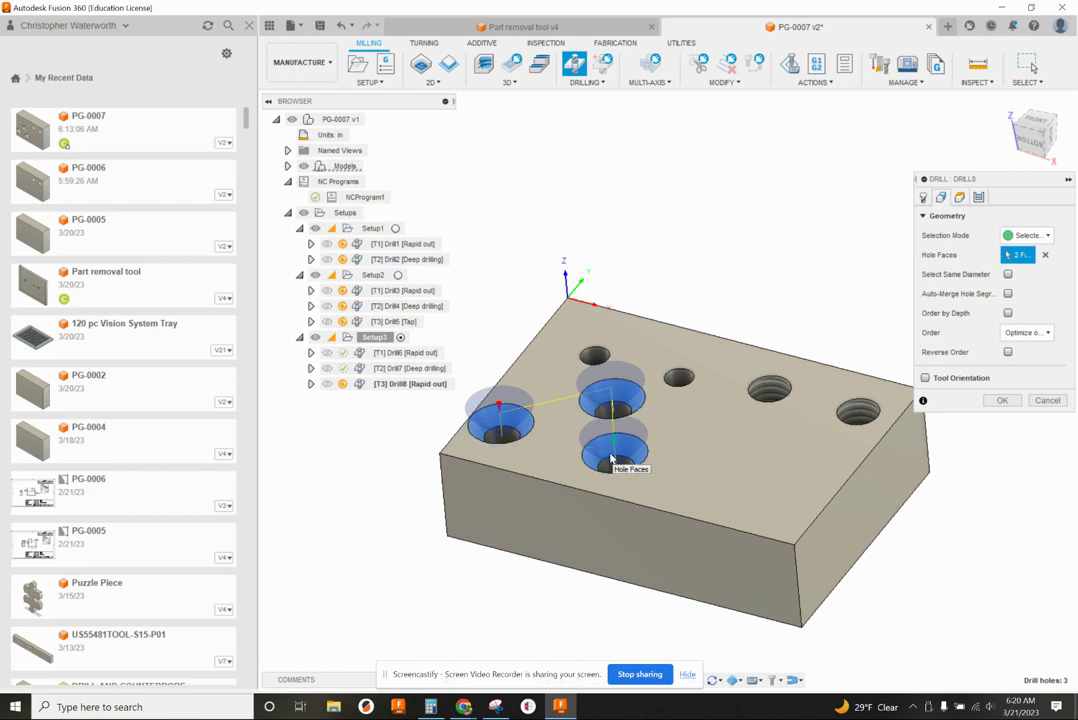
Keep Drill8's bottom height measured from model top.
{"action": "left_click", "coordinate": [960, 198]}
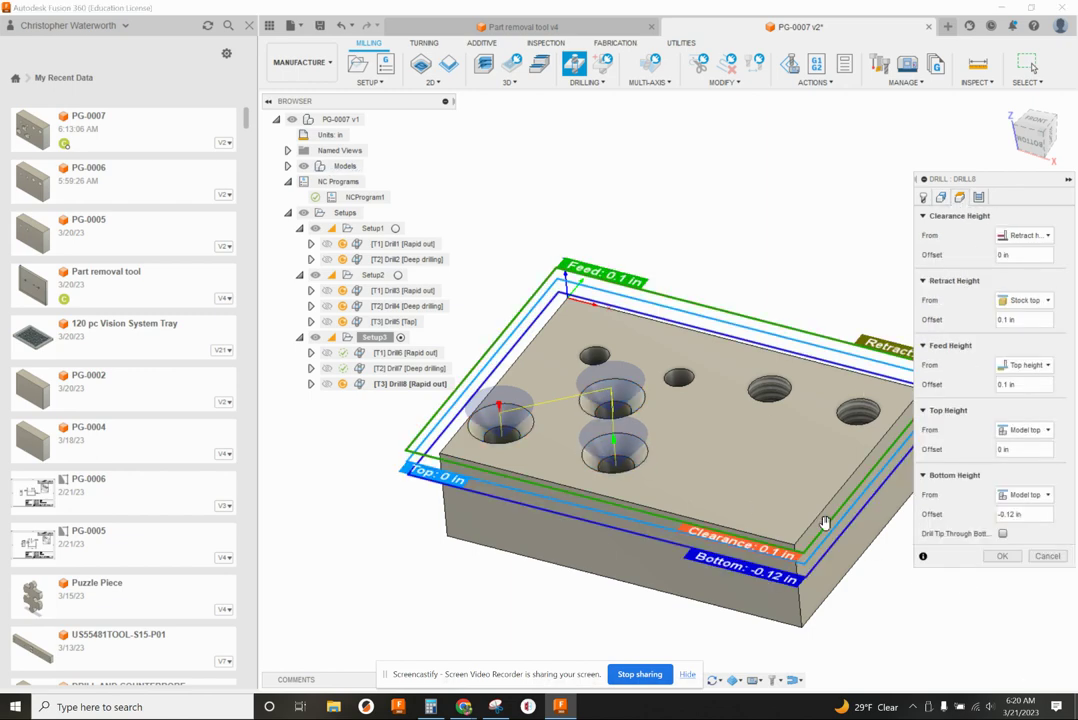
{"action": "scroll", "coordinate": [623, 419], "scroll_direction": "up", "scroll_amount": 3}
{"action": "middle_click_drag", "start_coordinate": [623, 419], "coordinate": [738, 520], "text": "shift"}
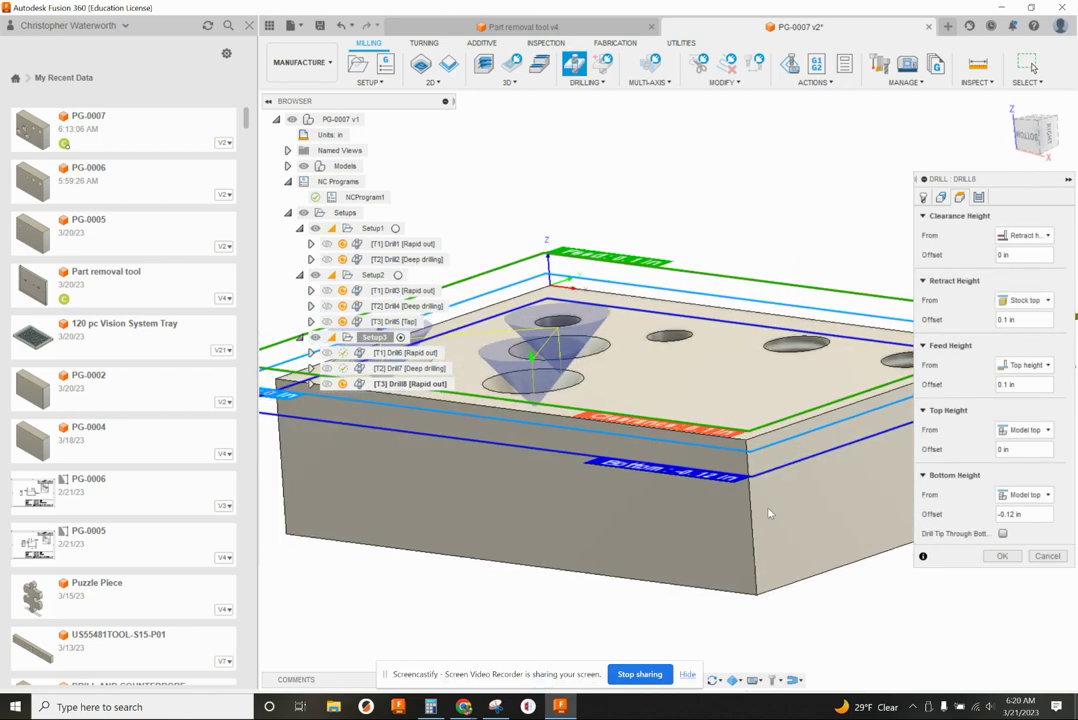
{"action": "scroll", "coordinate": [738, 520], "scroll_direction": "down", "scroll_amount": 2}
{"action": "left_click", "coordinate": [1040, 493]}
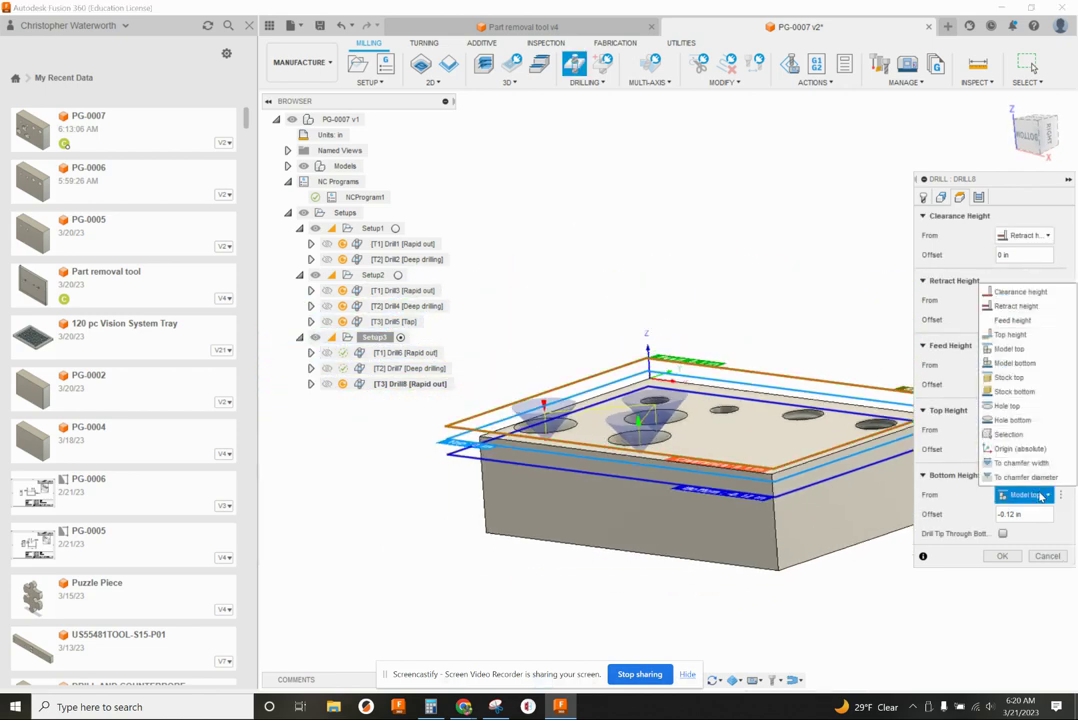
{"action": "left_click", "coordinate": [1025, 494]}
{"action": "left_click", "coordinate": [1016, 437]}
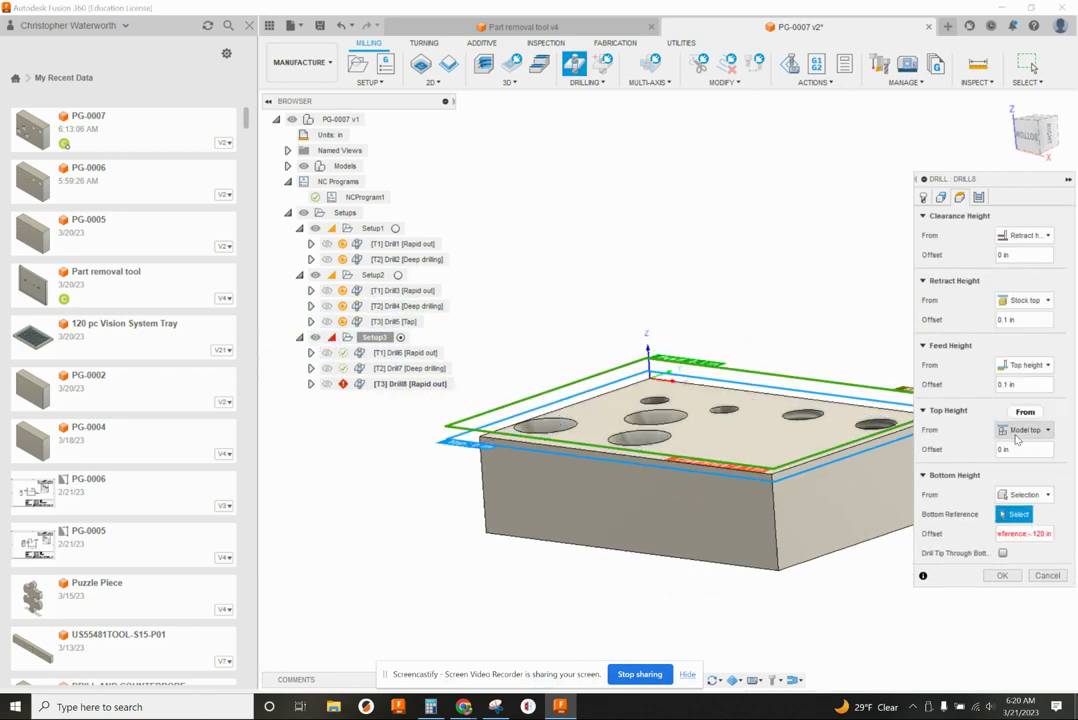
{"action": "left_click", "coordinate": [1028, 496]}
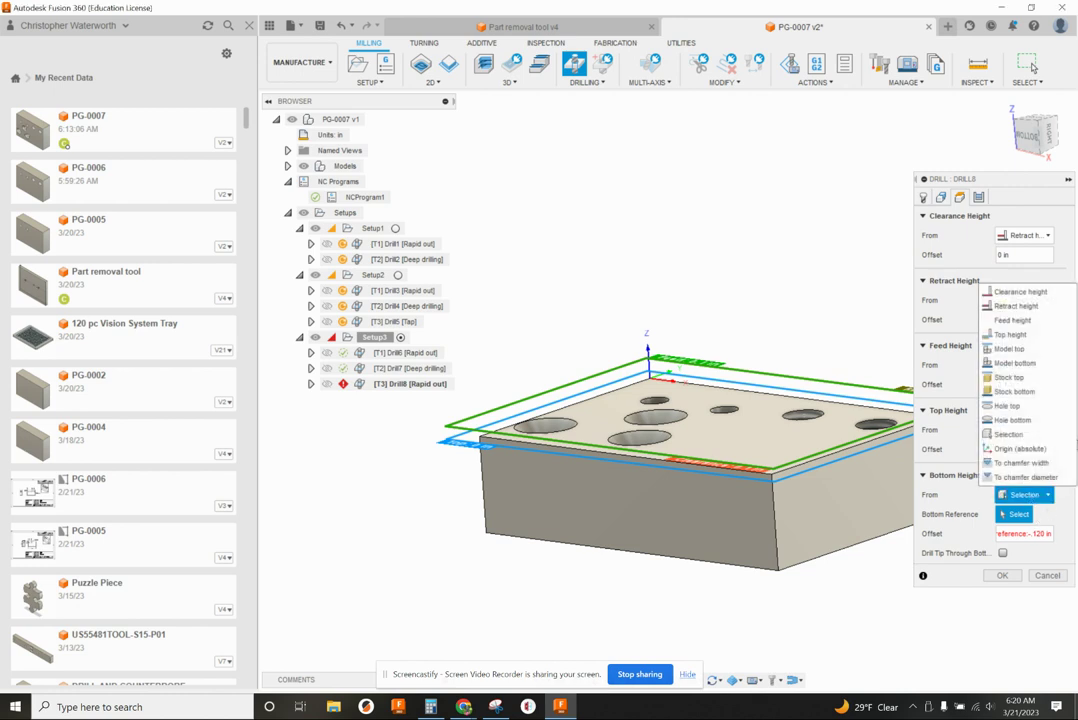
{"action": "left_click", "coordinate": [1011, 348]}
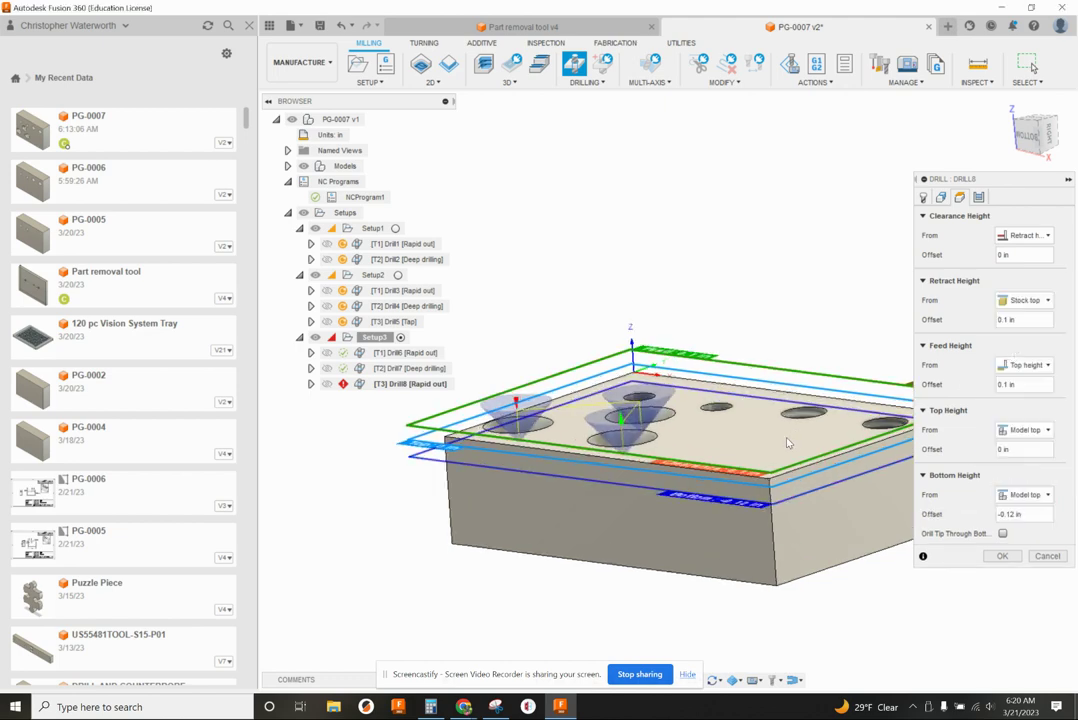
{"action": "scroll", "coordinate": [712, 438], "scroll_direction": "up", "scroll_amount": 5}
{"action": "scroll", "coordinate": [713, 438], "scroll_direction": "down", "scroll_amount": 3}
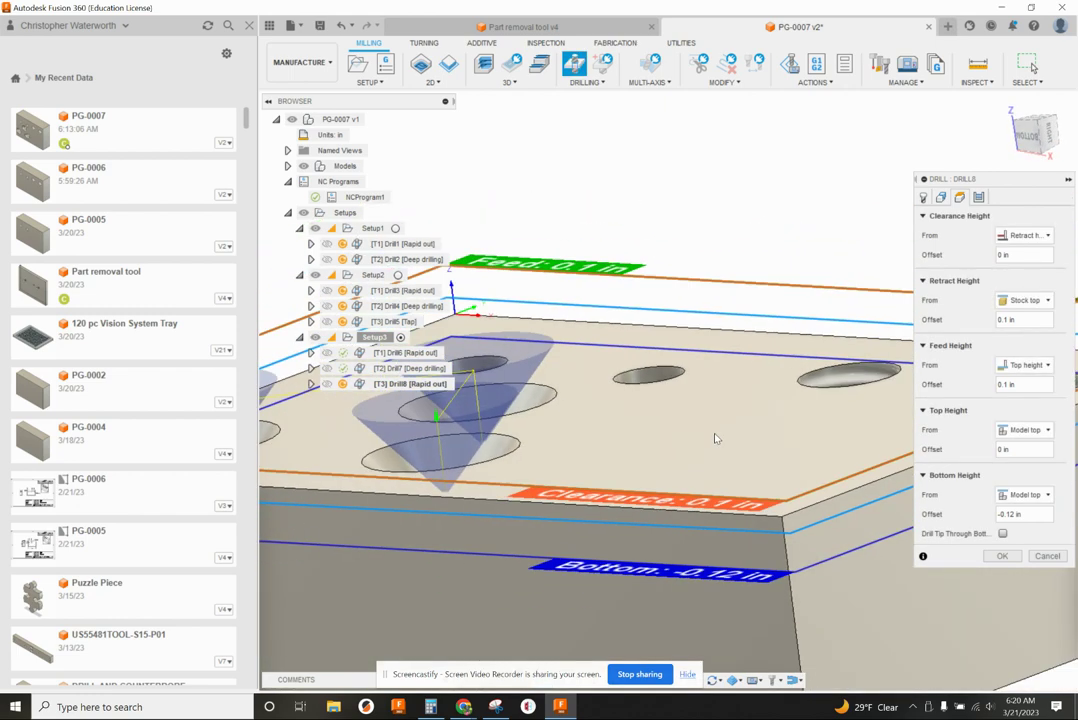
{"action": "scroll", "coordinate": [715, 438], "scroll_direction": "down", "scroll_amount": 3}
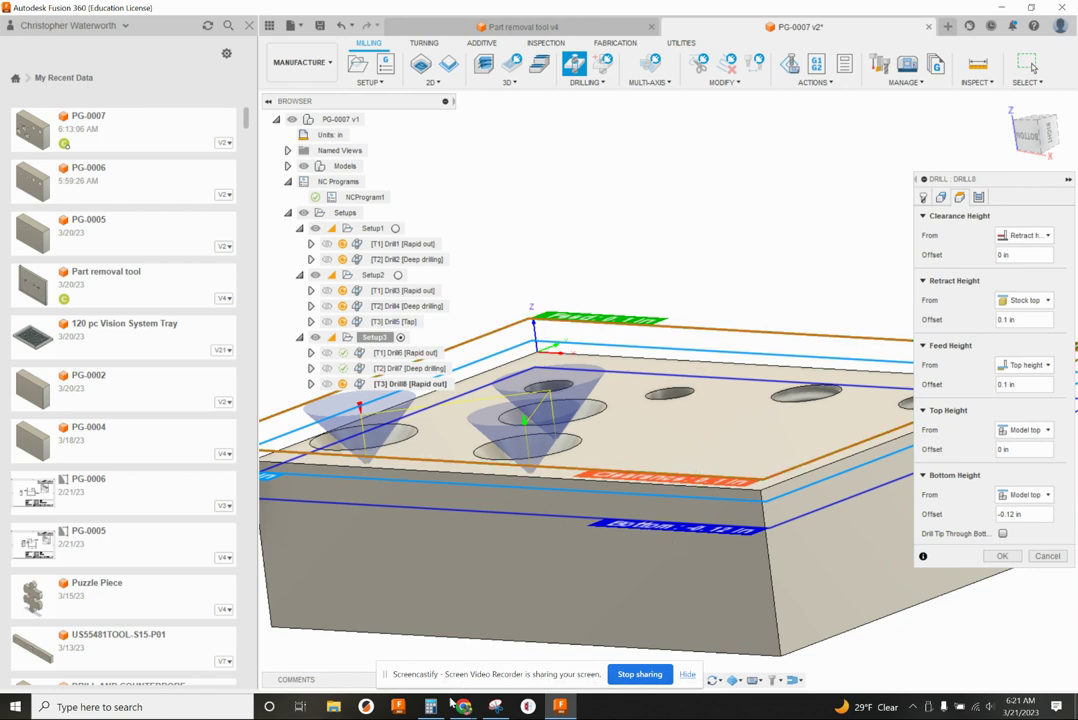
{"action": "key", "text": "alt+Tab"}
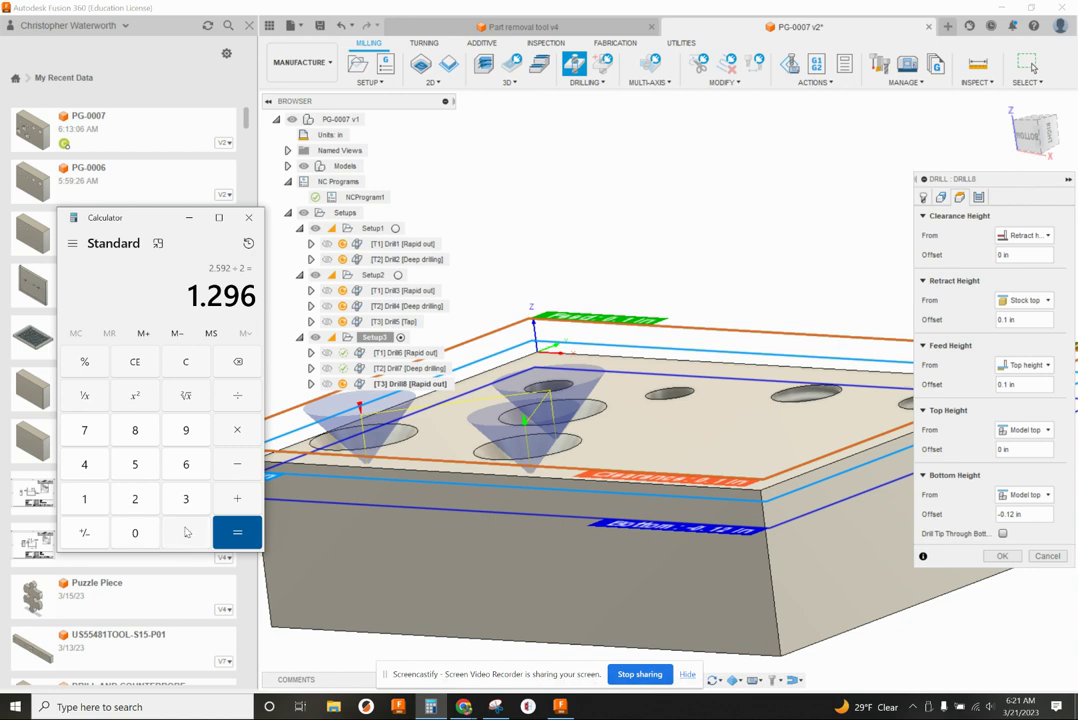
{"action": "type", "text": ".575"}
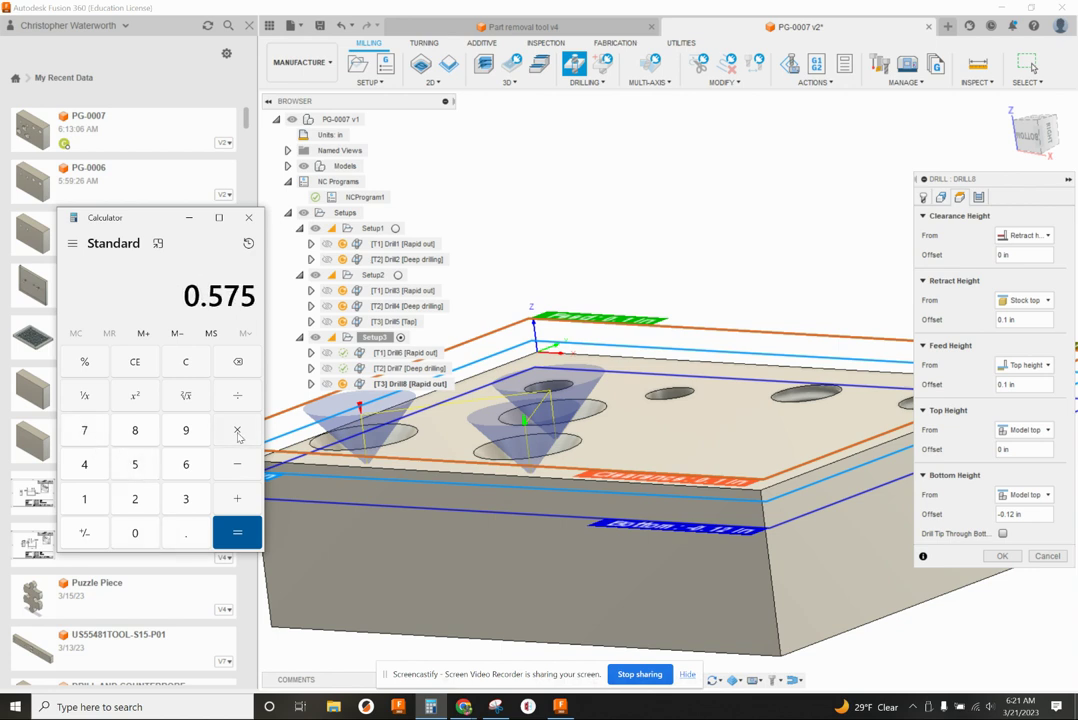
{"action": "type", "text": "*."}
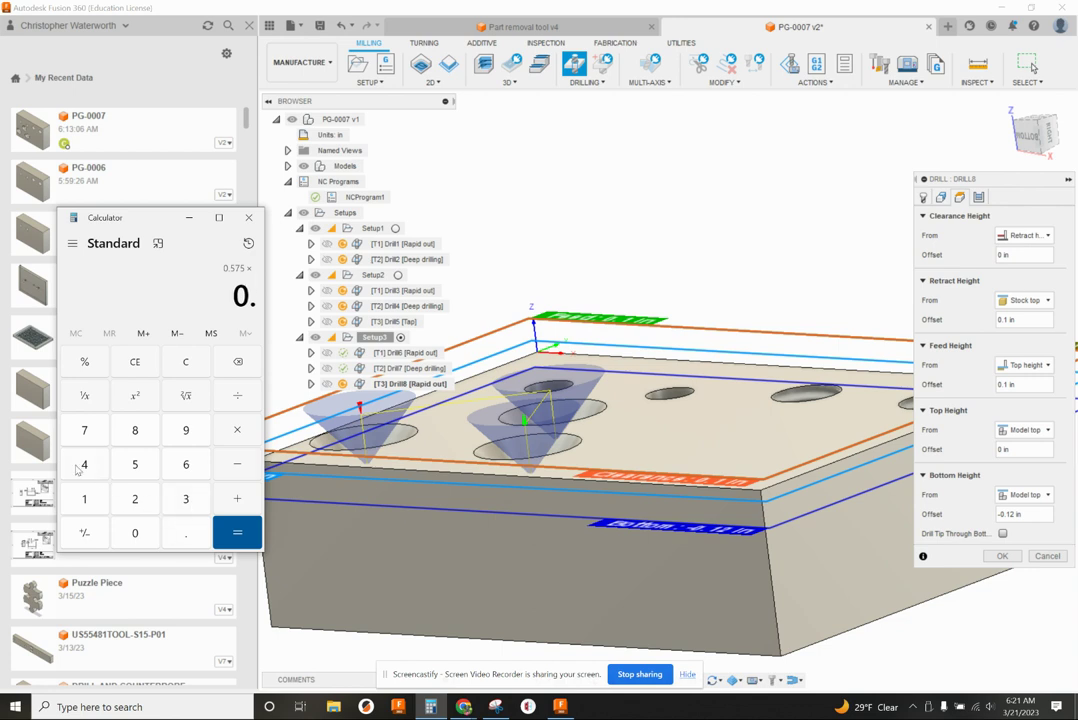
{"action": "type", "text": "48"}
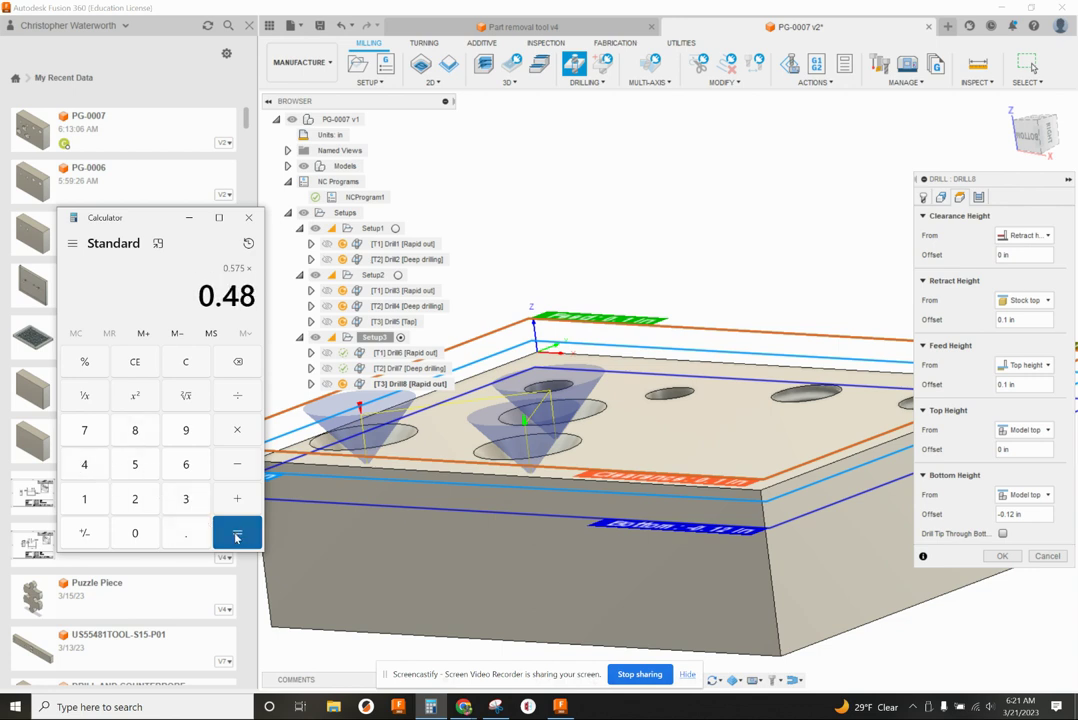
{"action": "left_click", "coordinate": [236, 538]}
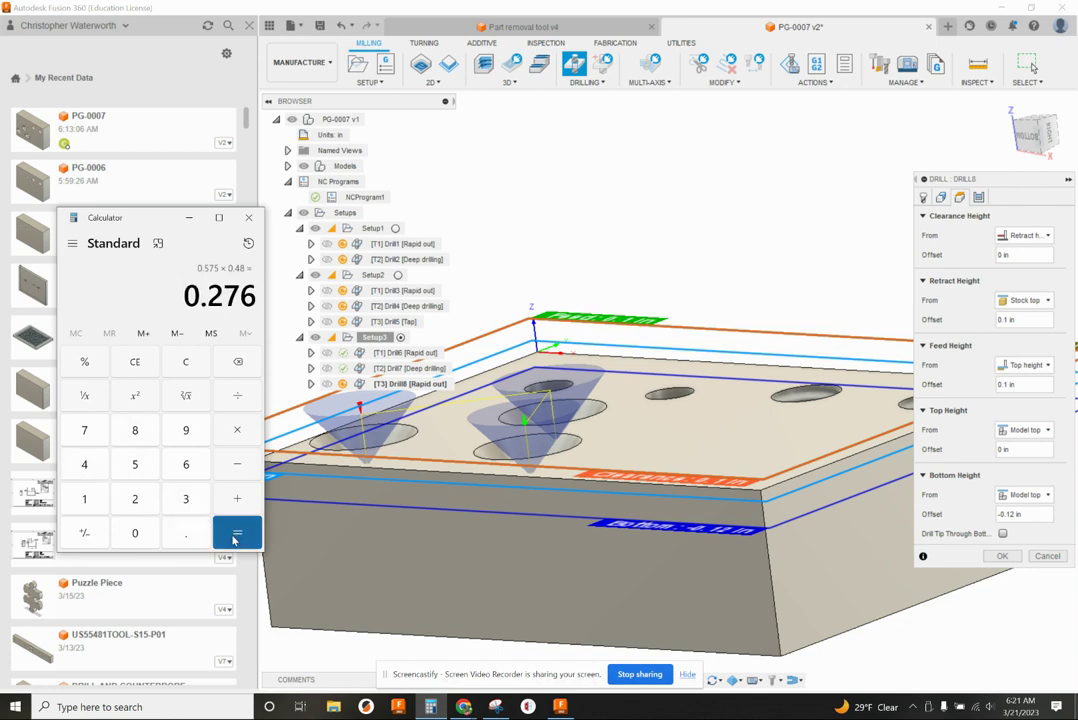
{"action": "left_click", "coordinate": [247, 221]}
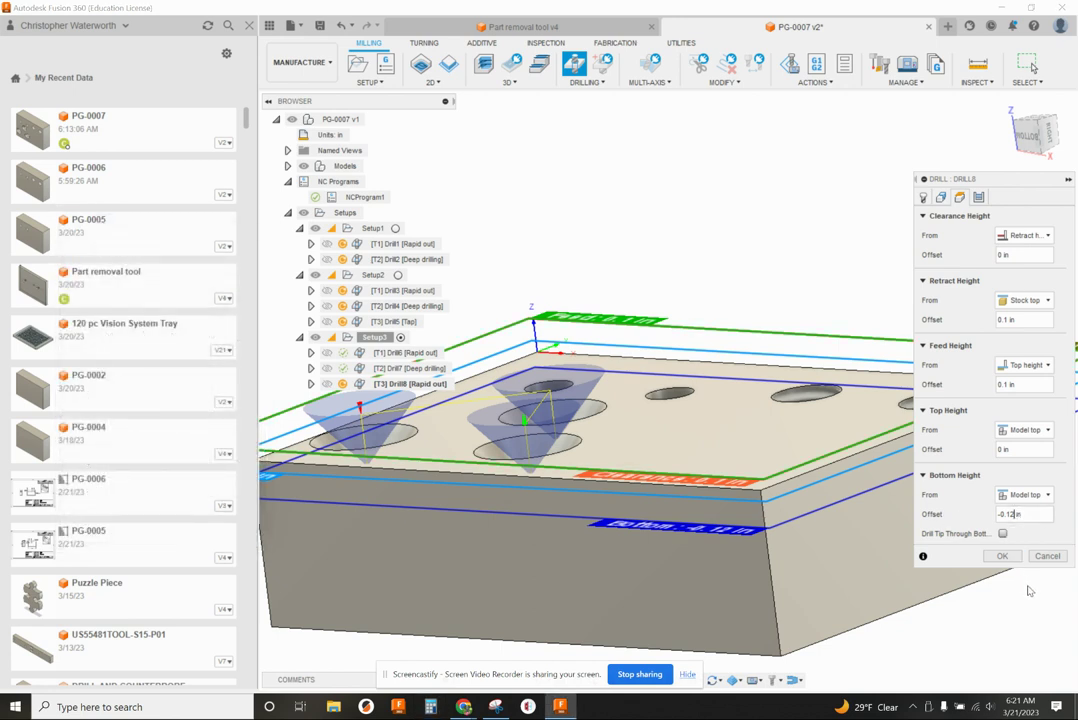
Set Drill8's bottom height offset to -0.276 in below model top, generate the toolpath, and select Setup3.
{"action": "type", "text": "-0.2"}
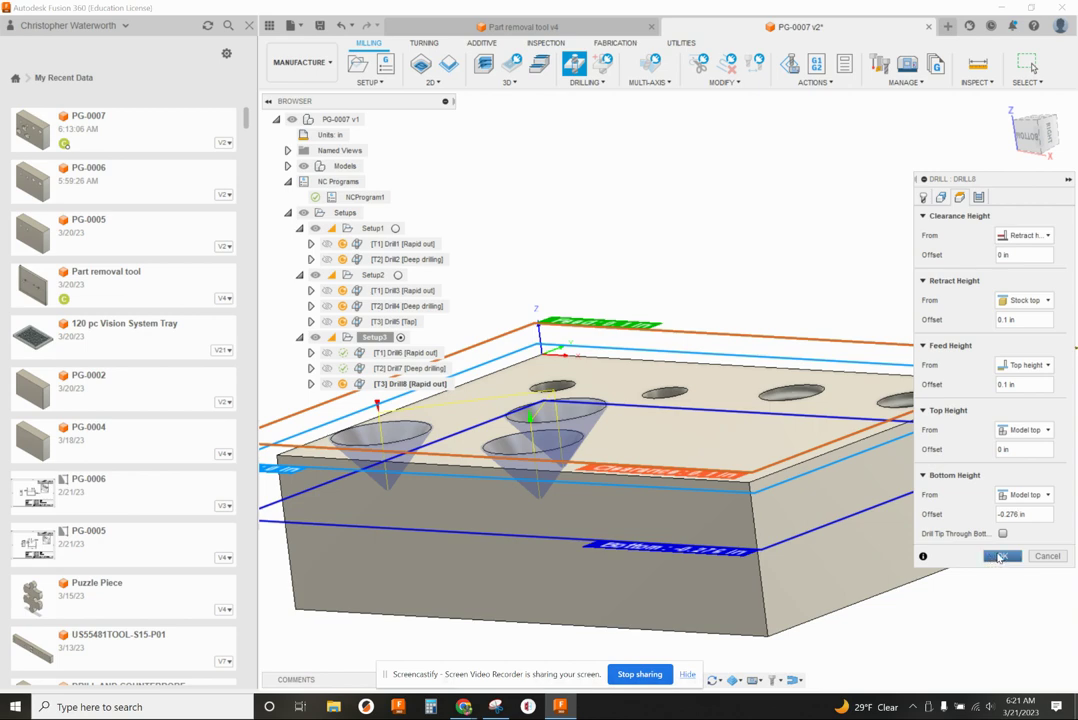
{"action": "left_click", "coordinate": [1003, 556]}
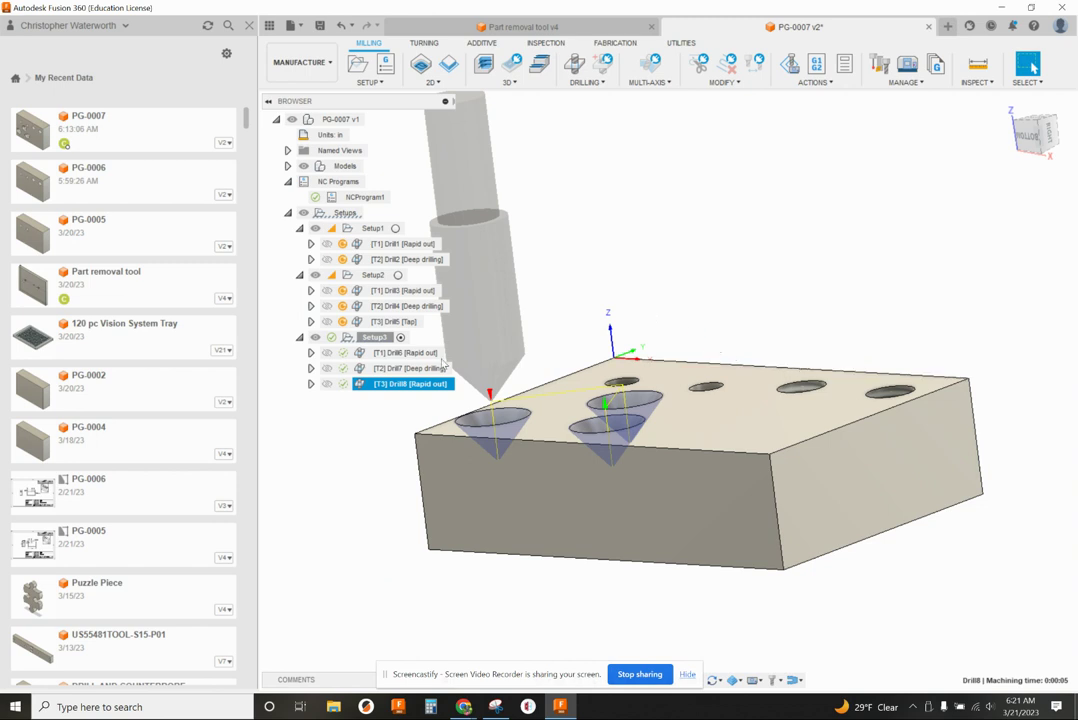
{"action": "left_click", "coordinate": [373, 337]}
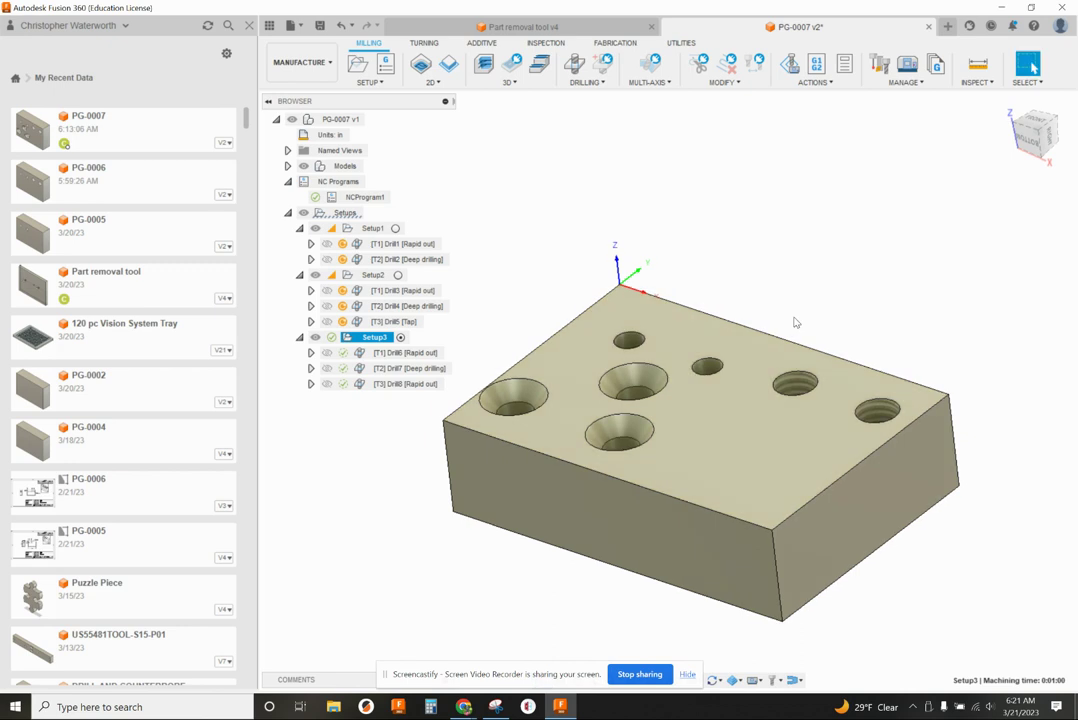
Play the Setup3 simulation showing all three holes drilled and countersunk, then exit it.
{"action": "left_click", "coordinate": [805, 83]}
{"action": "left_click", "coordinate": [801, 111]}
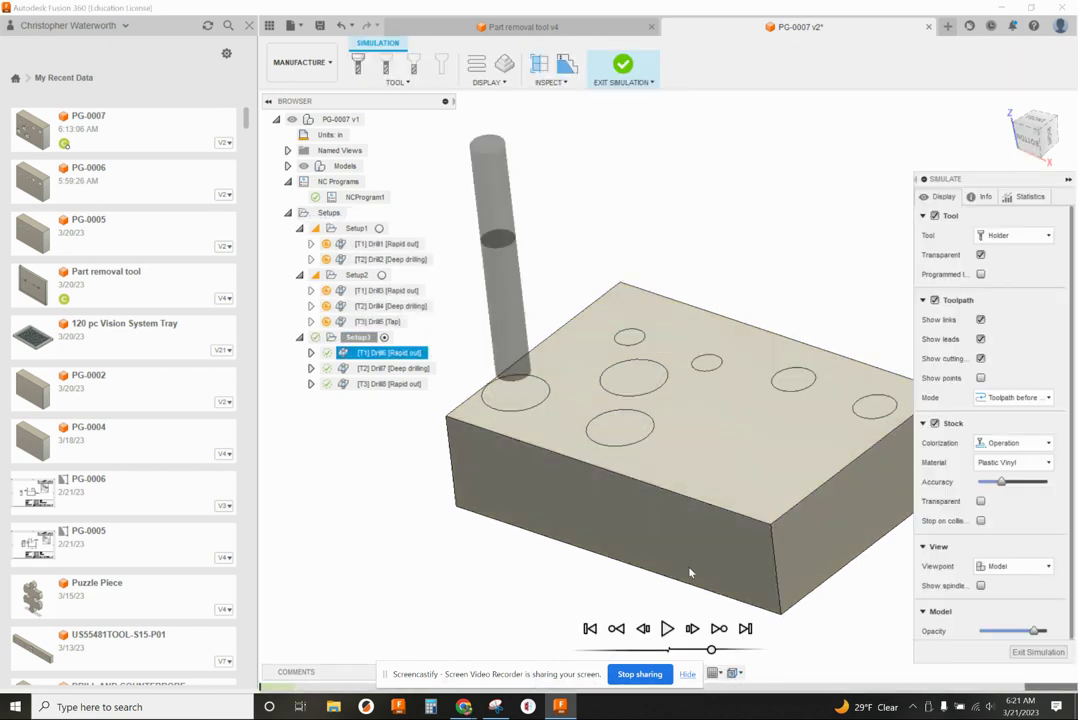
{"action": "left_click", "coordinate": [666, 629]}
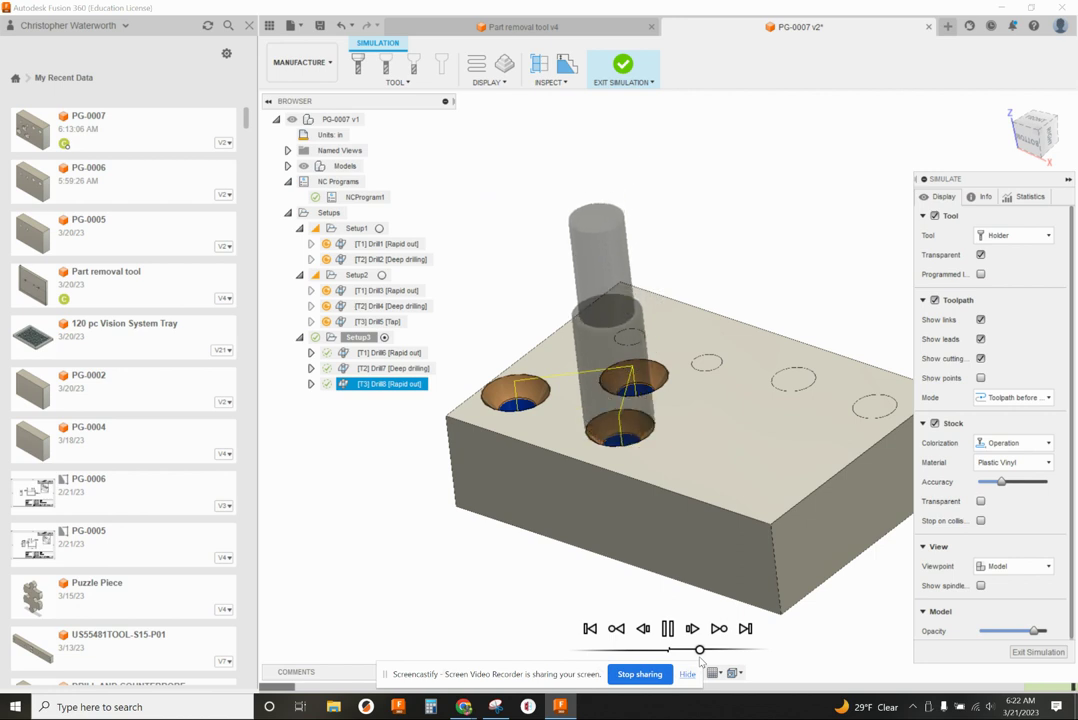
{"action": "left_click", "coordinate": [1038, 651]}
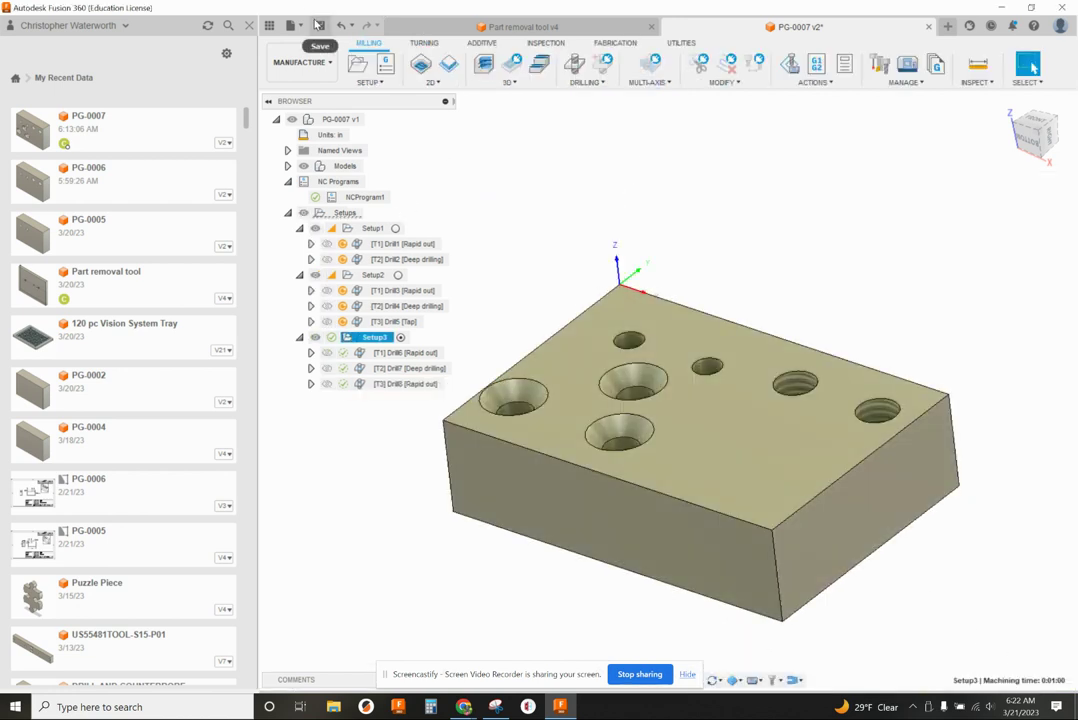
Save PG-0007 as version v2.
{"action": "left_click", "coordinate": [319, 25]}
{"action": "left_click", "coordinate": [527, 373]}
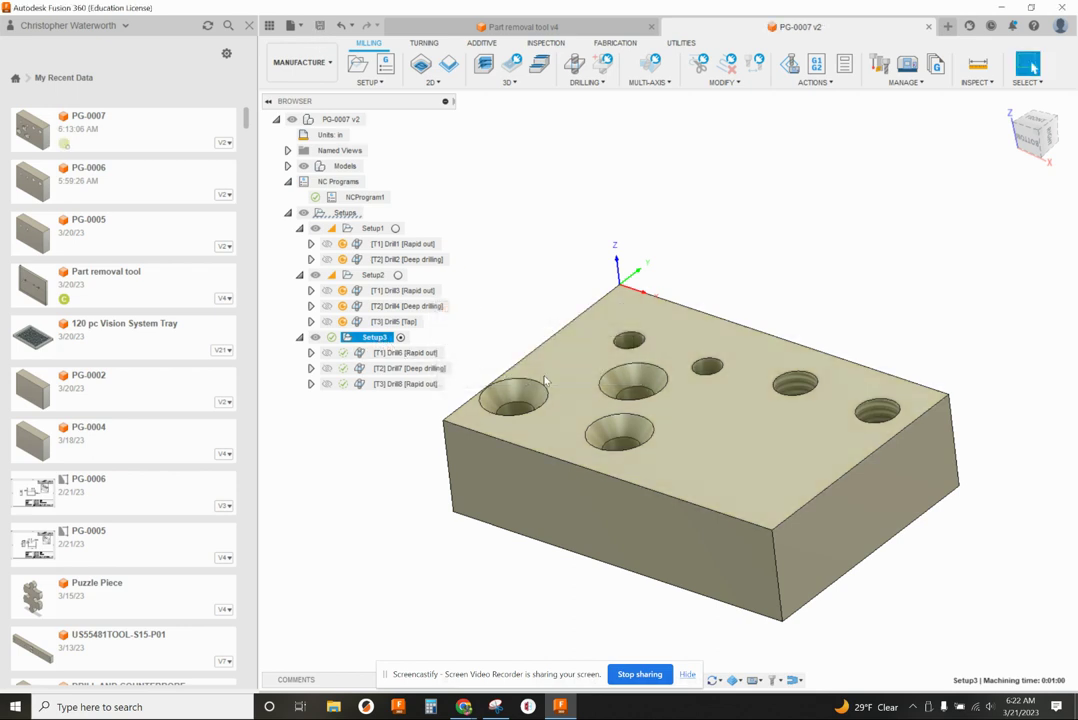
{"action": "scroll", "coordinate": [838, 233], "scroll_direction": "down", "scroll_amount": 2}
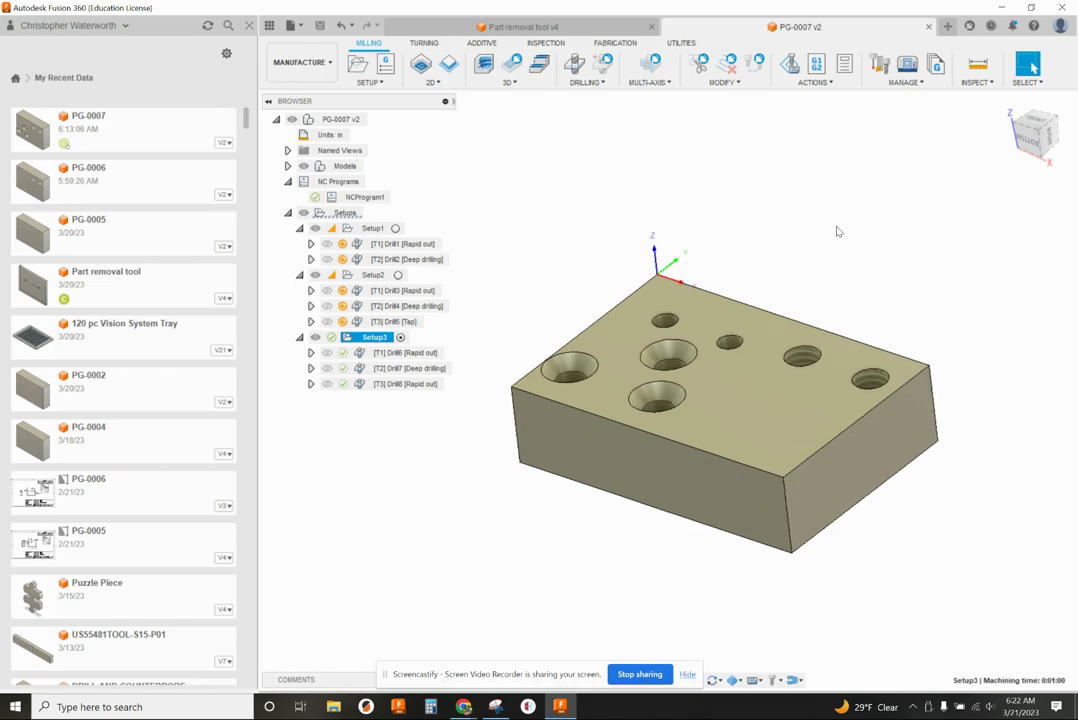